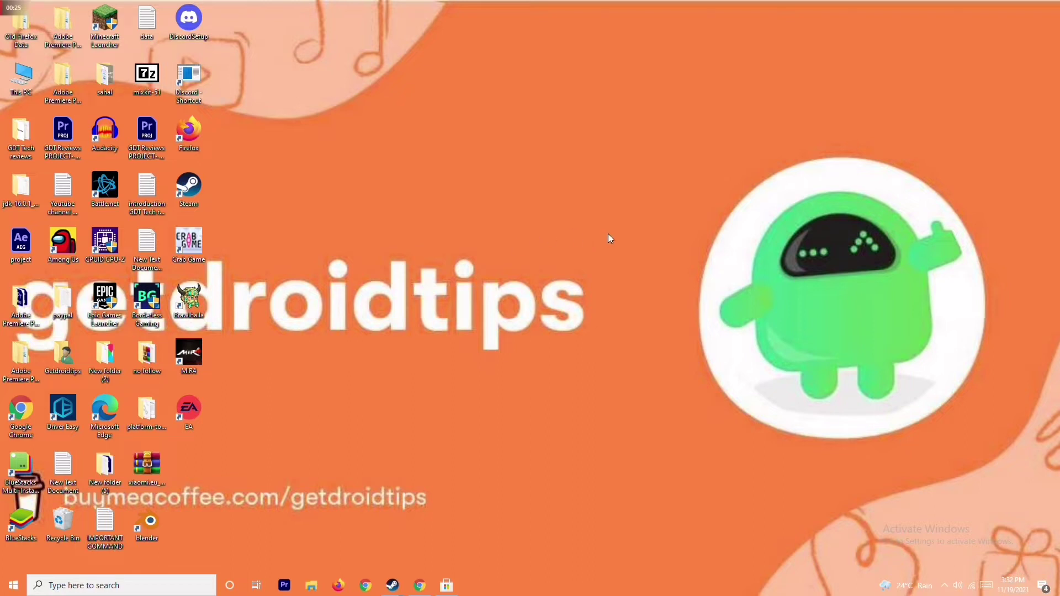
# Step: Open Device Manager from This PC's system properties page
pyautogui.rightClick(23, 95)
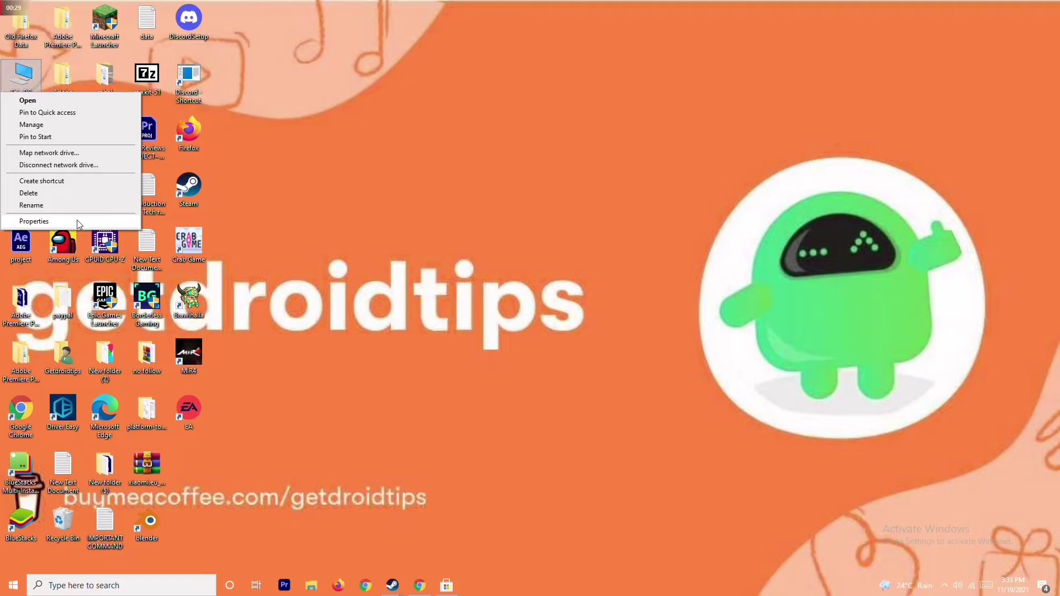
pyautogui.click(34, 221)
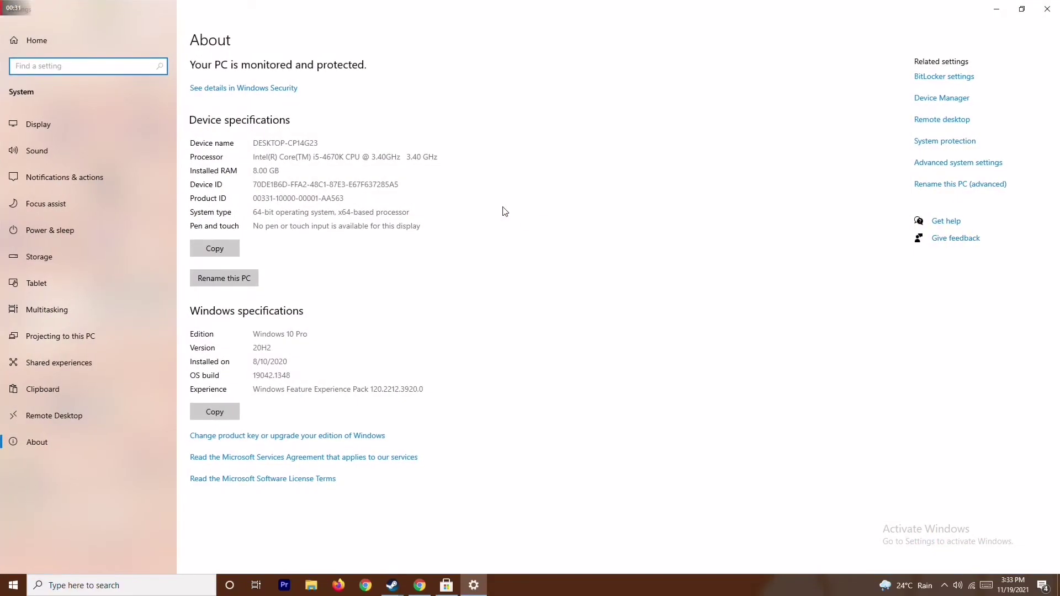
pyautogui.click(946, 100)
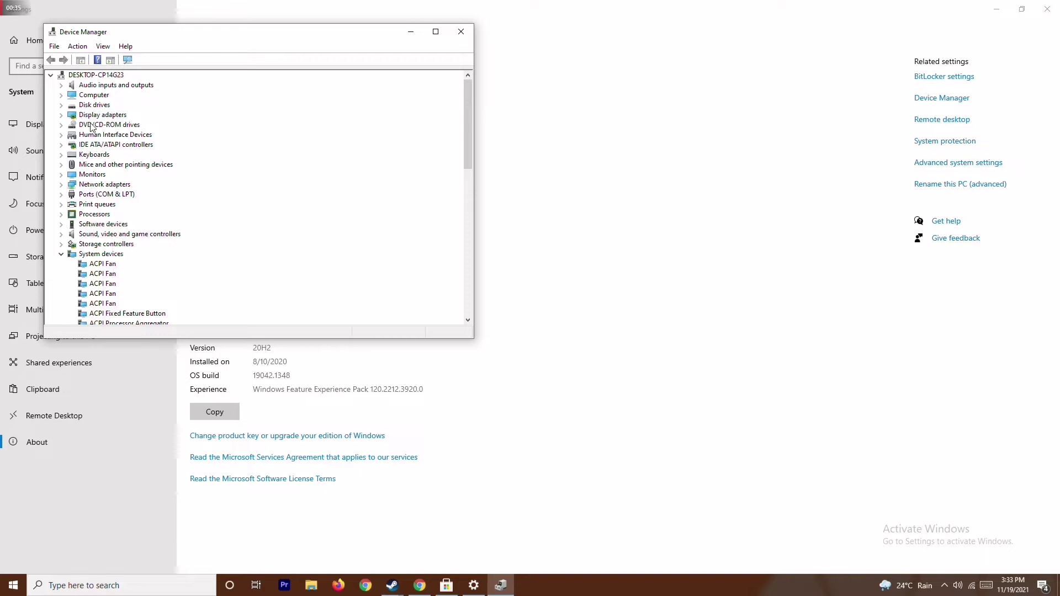
# Step: Search automatically for an AMD Radeon RX 5700 driver update, confirm the best is installed, and close Device Manager
pyautogui.click(62, 116)
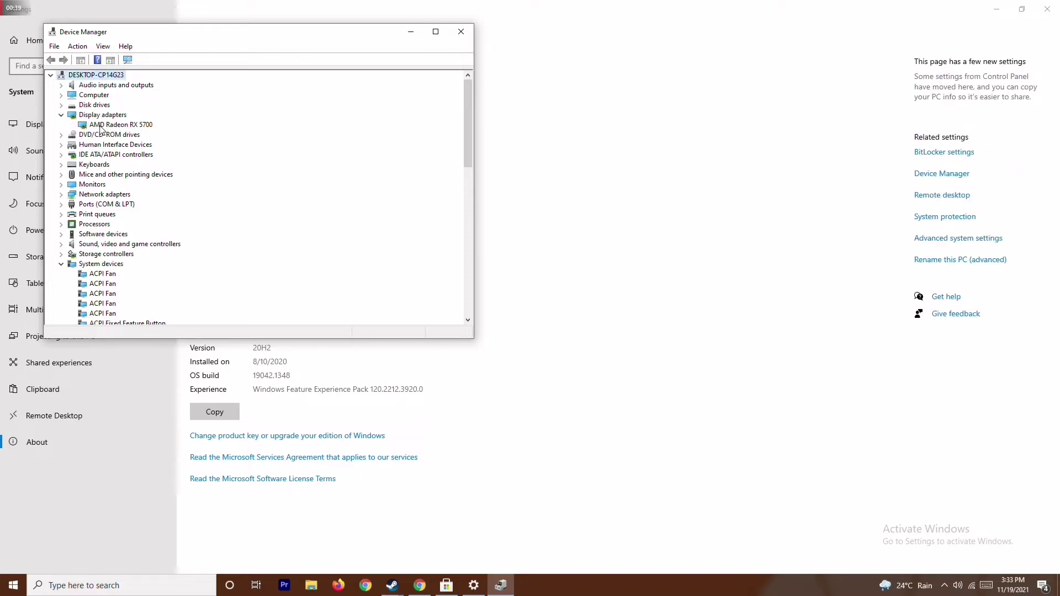
pyautogui.rightClick(147, 129)
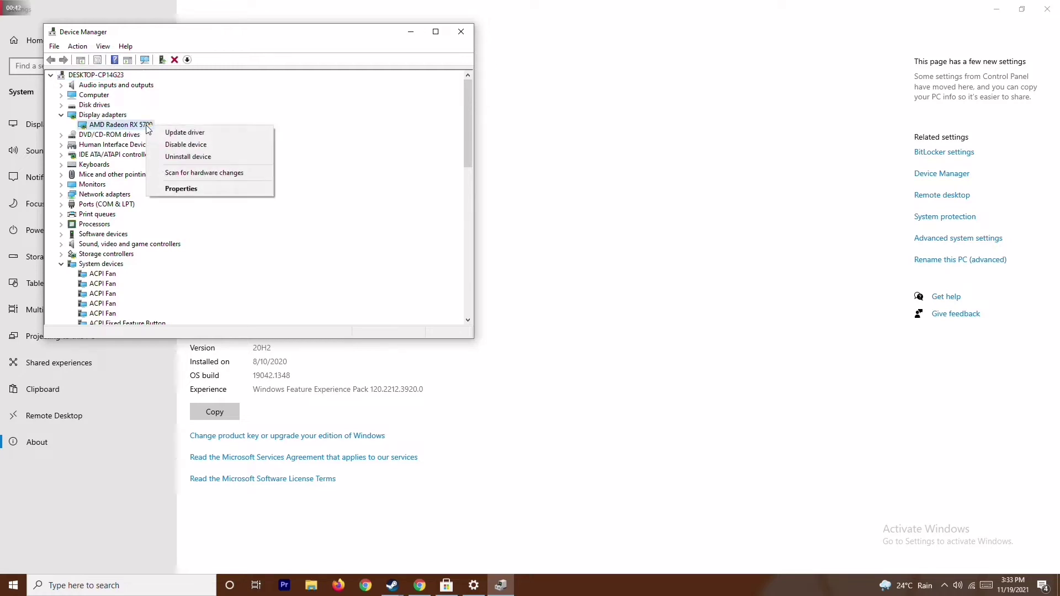
pyautogui.click(179, 133)
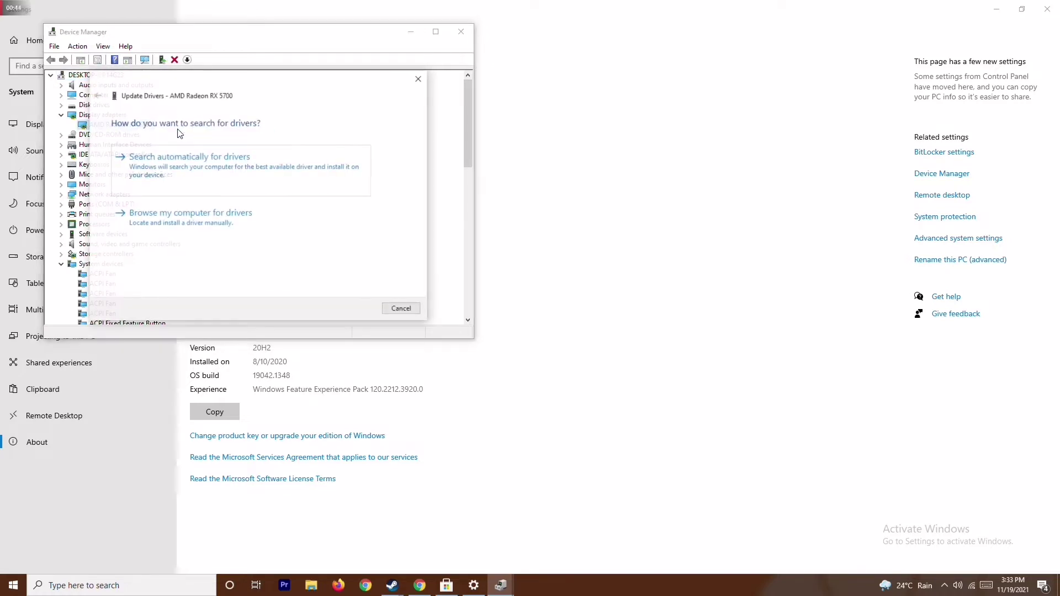
pyautogui.click(200, 162)
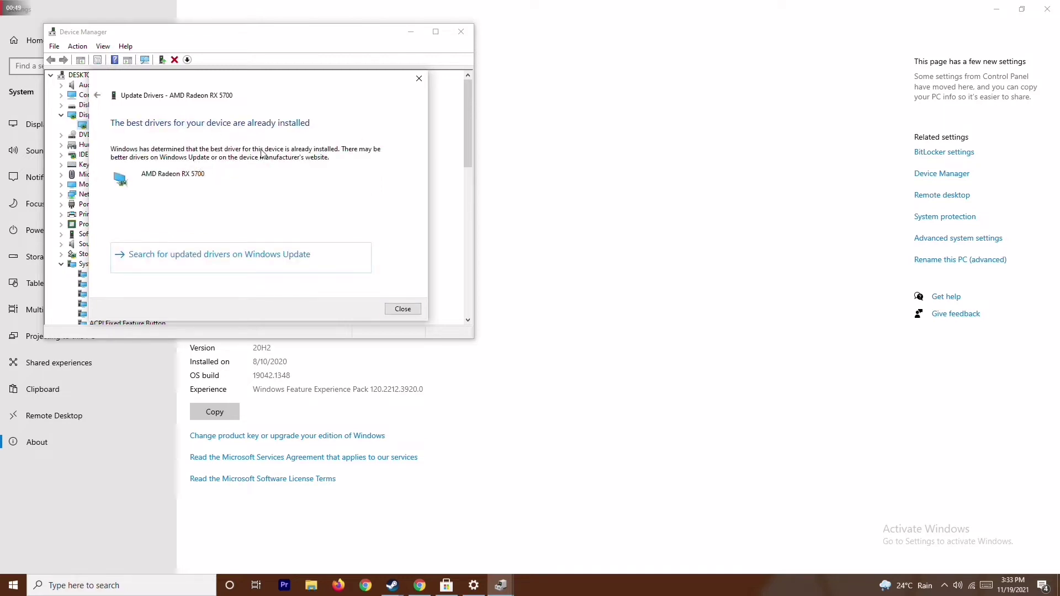
pyautogui.click(418, 79)
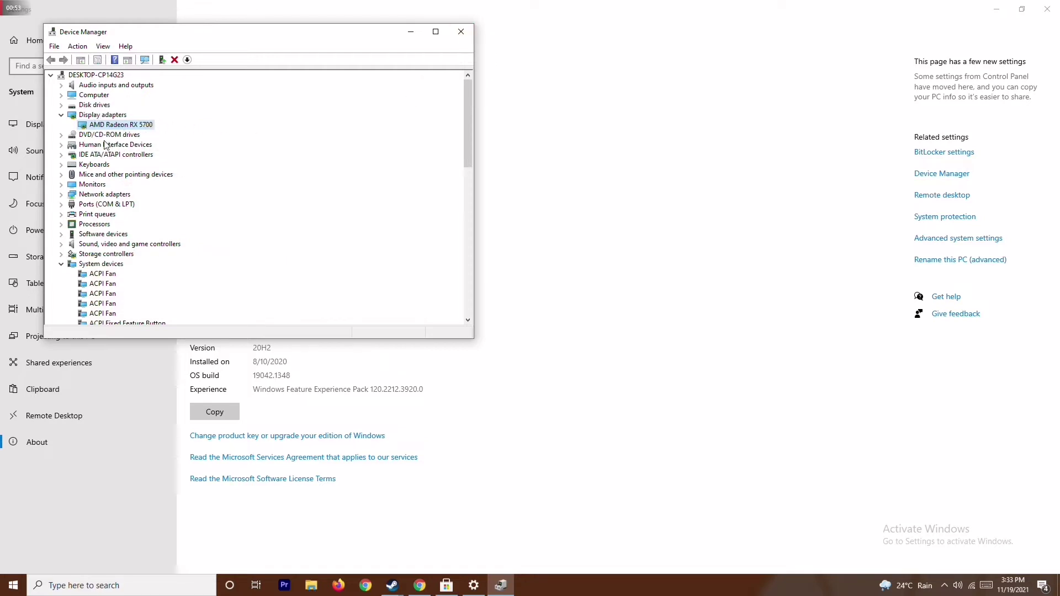
pyautogui.click(61, 115)
pyautogui.click(61, 254)
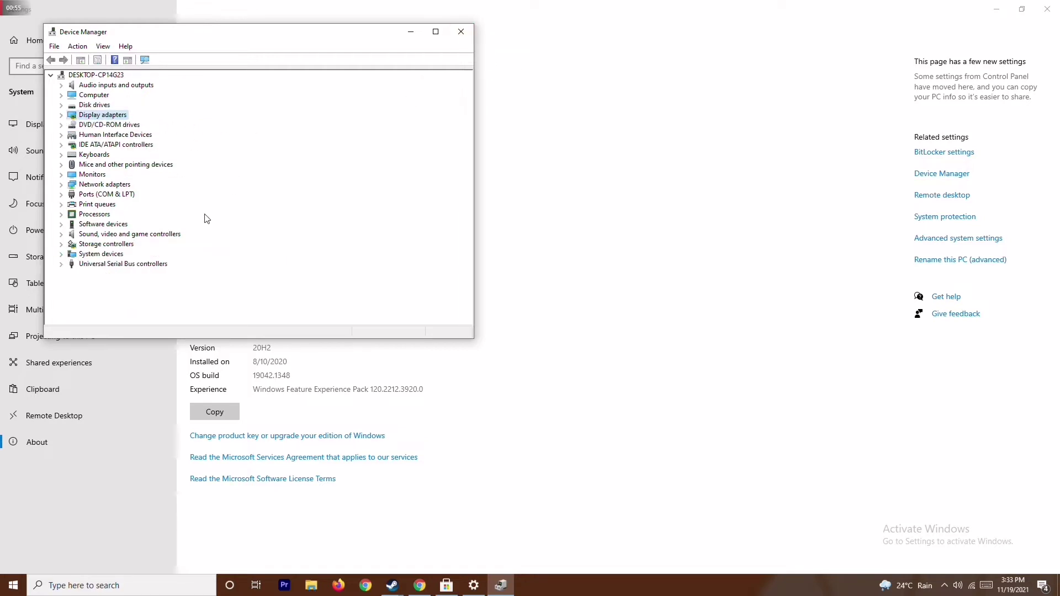
pyautogui.click(462, 32)
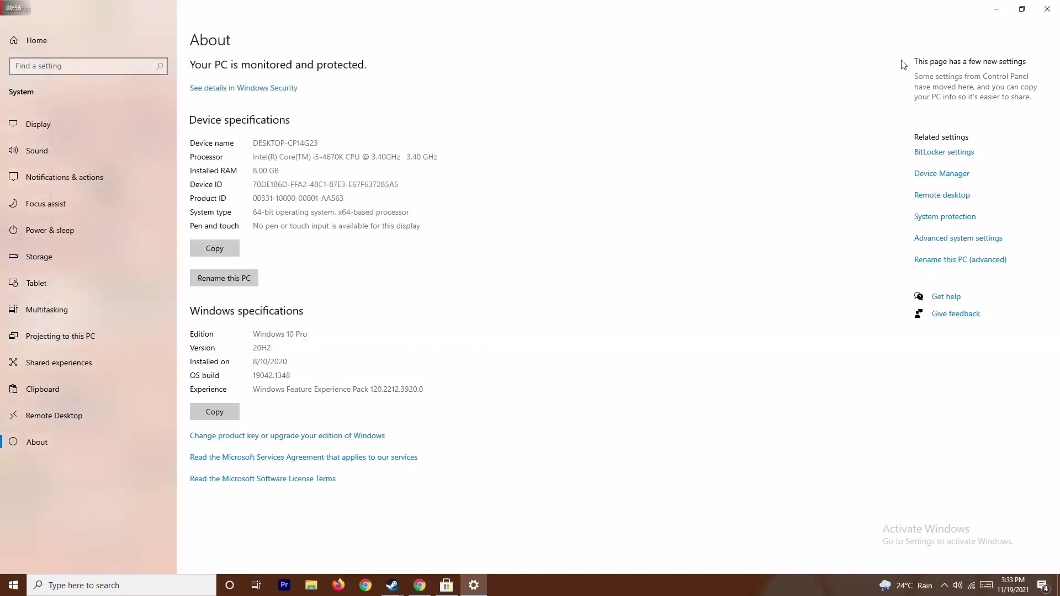
# Step: Reopen Settings via a 'sett' search and confirm Windows Update shows the PC is up to date
pyautogui.click(1047, 9)
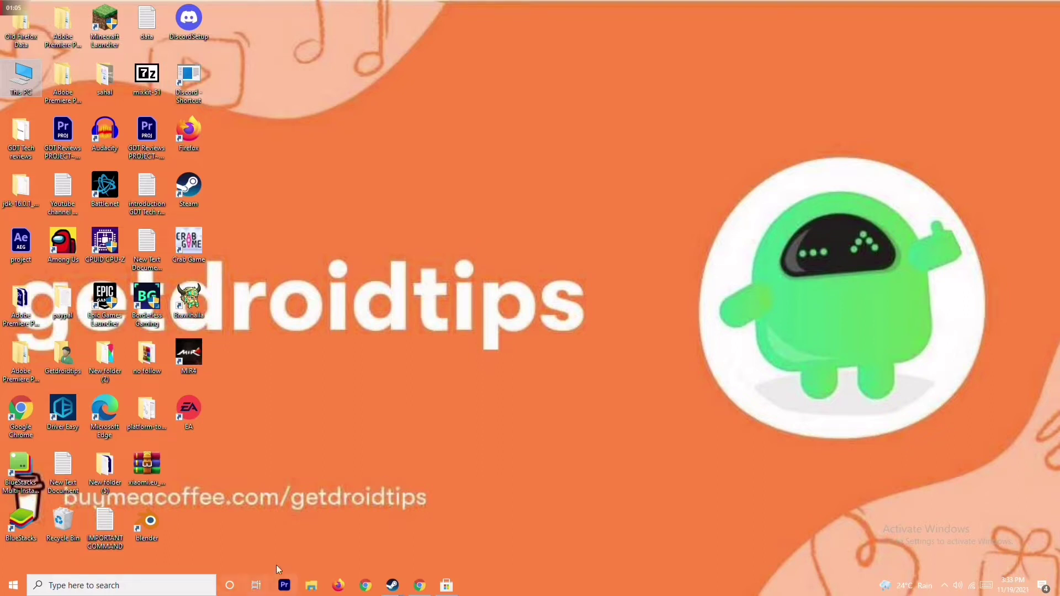
pyautogui.click(127, 585)
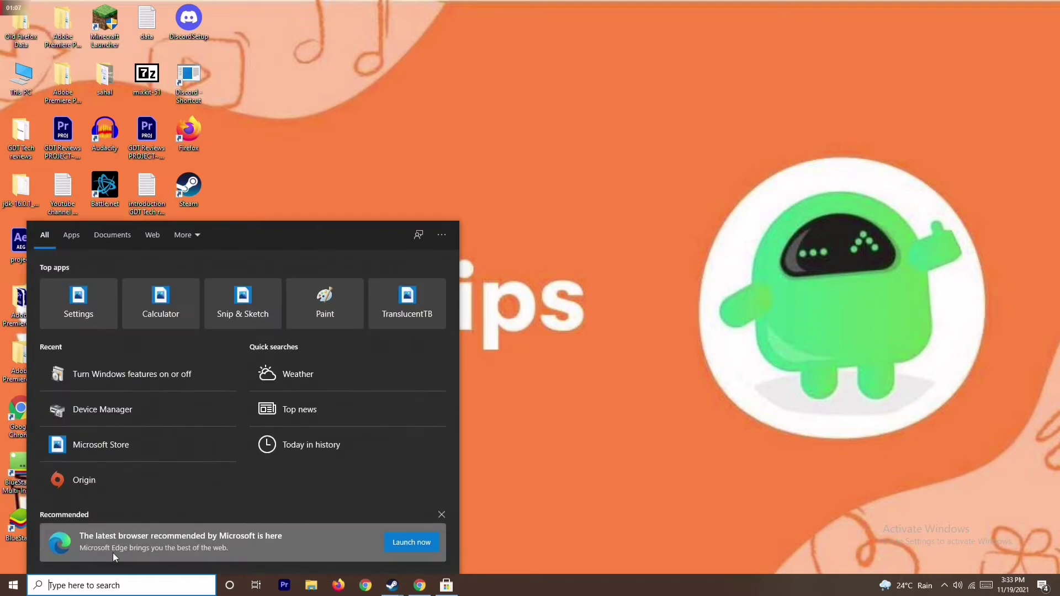
pyautogui.write('sett')
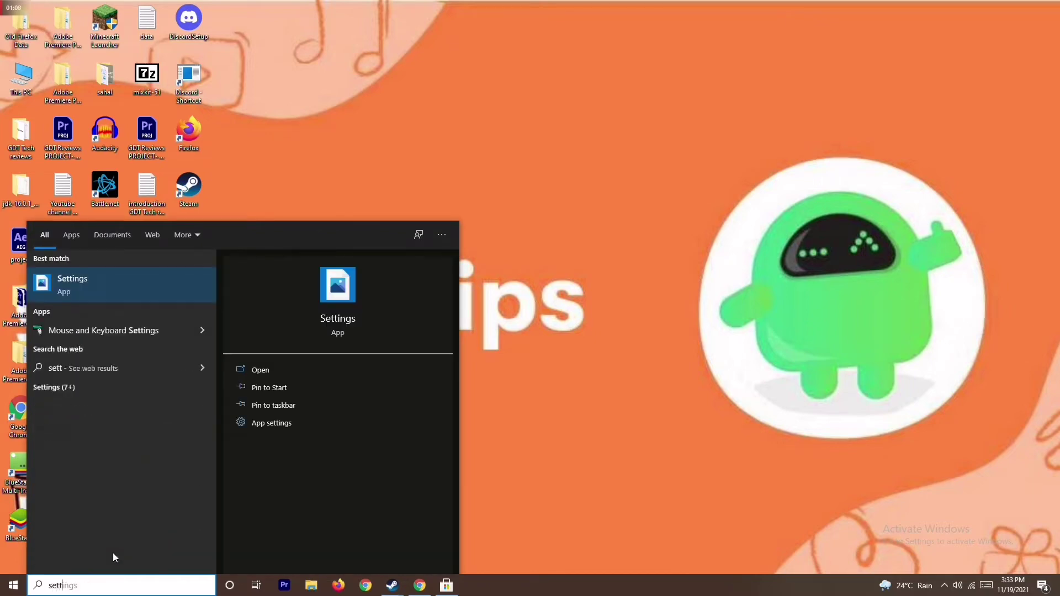
pyautogui.click(151, 286)
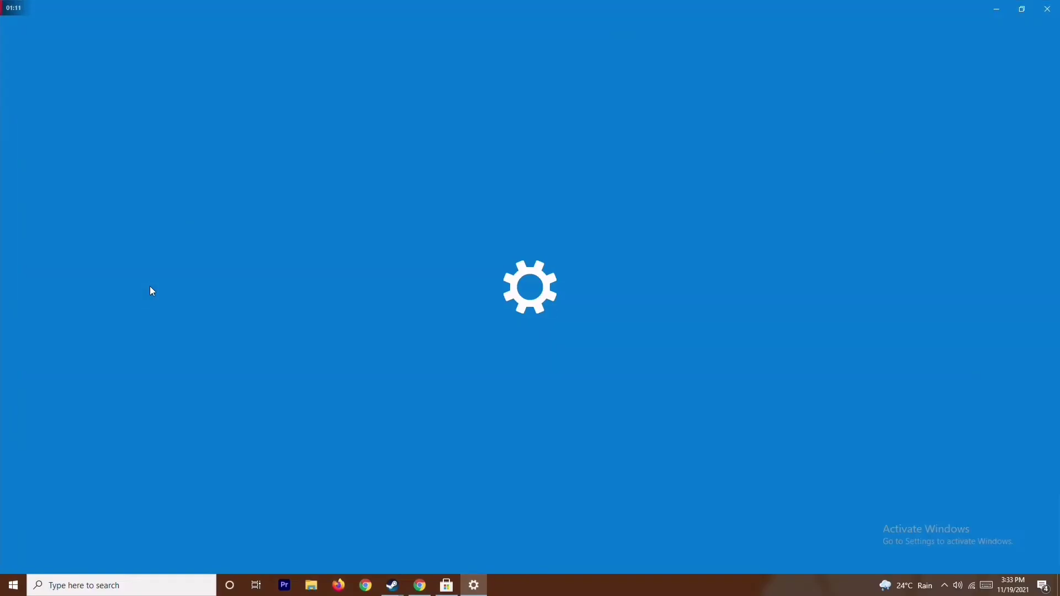
pyautogui.click(540, 299)
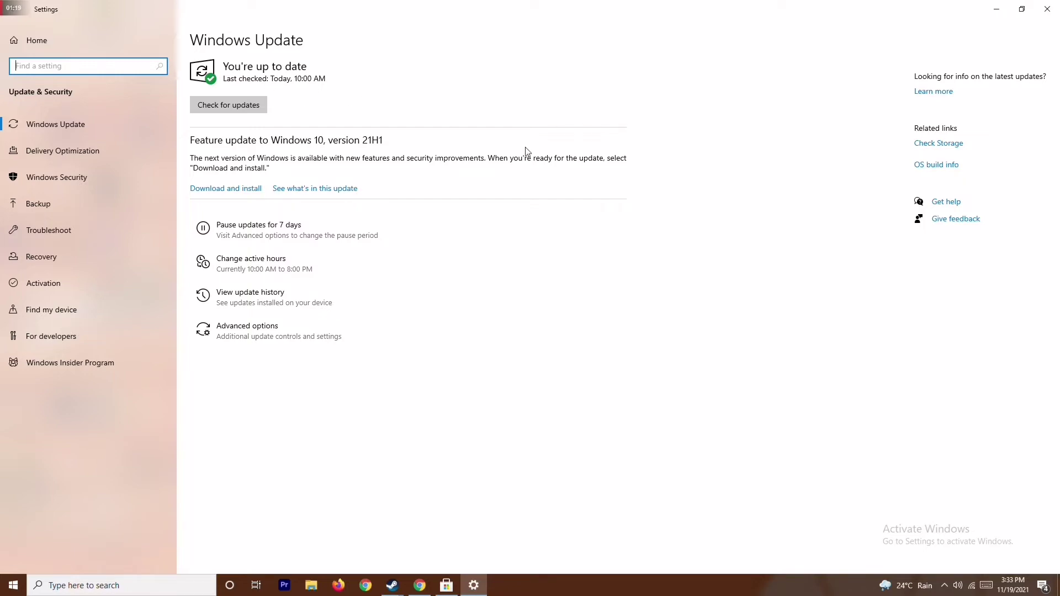
pyautogui.click(1047, 8)
pyautogui.rightClick(648, 197)
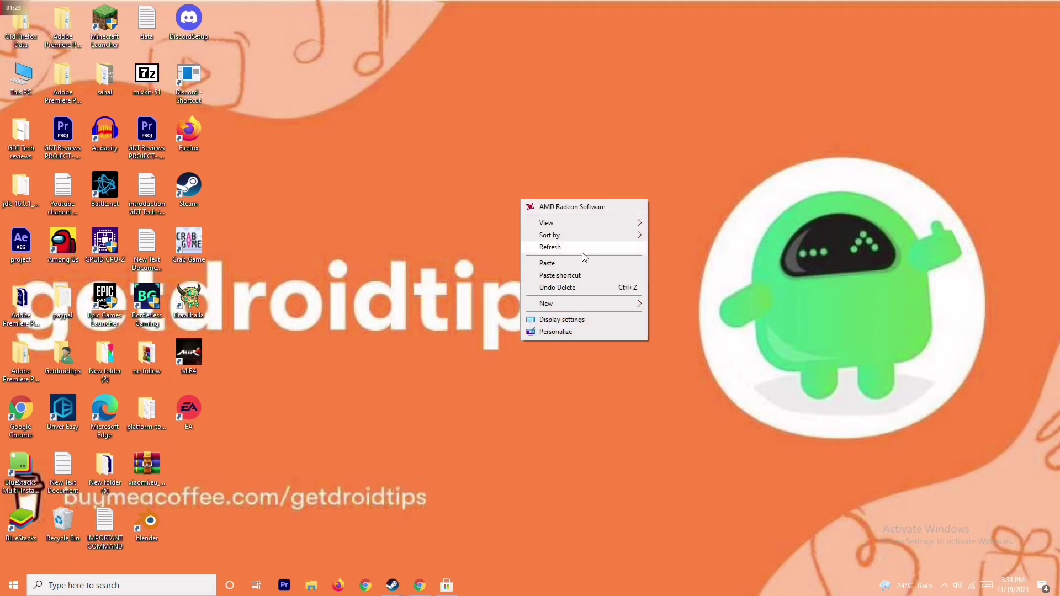
# Step: Refresh the desktop, then end the Microsoft Store task in Task Manager and close it
pyautogui.click(582, 253)
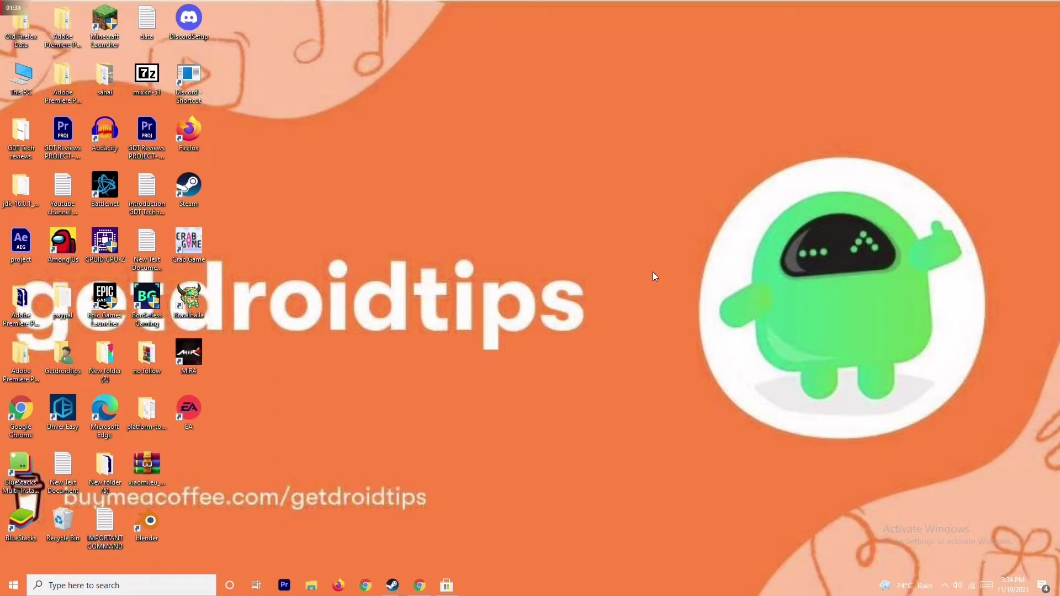
pyautogui.rightClick(562, 587)
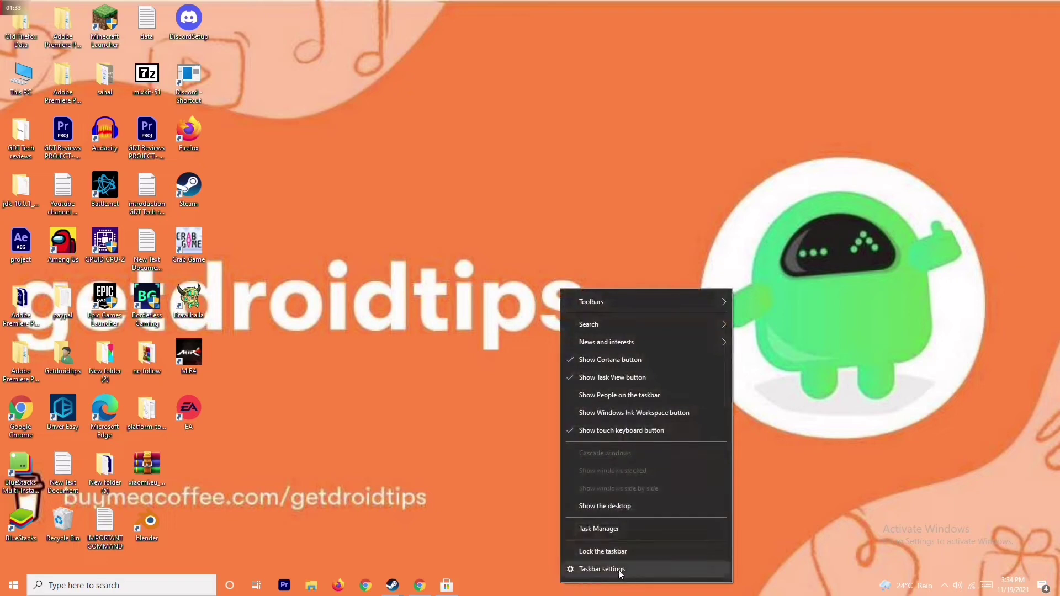
pyautogui.click(631, 530)
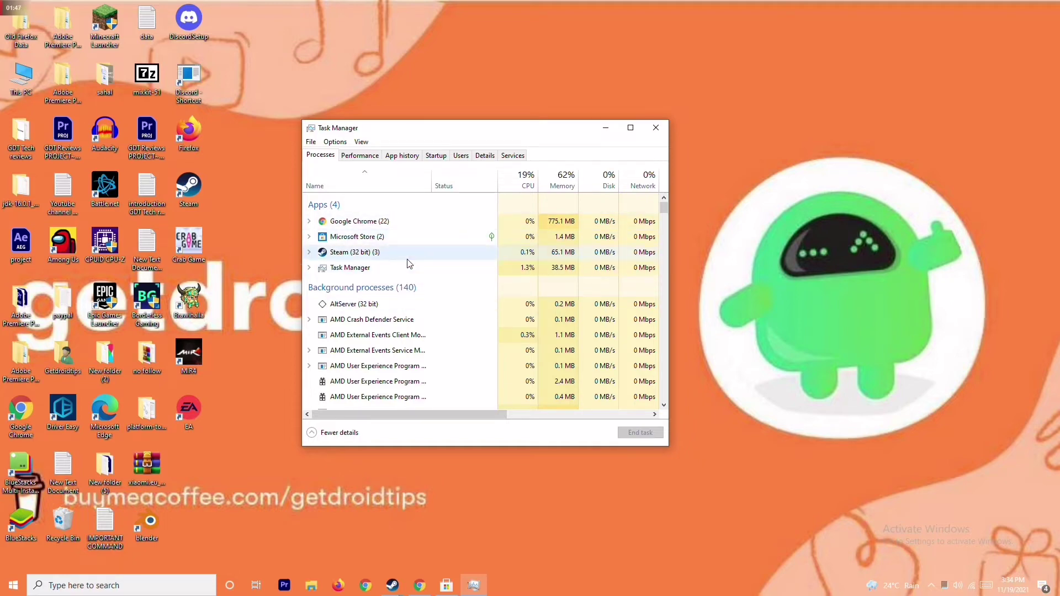
pyautogui.click(411, 237)
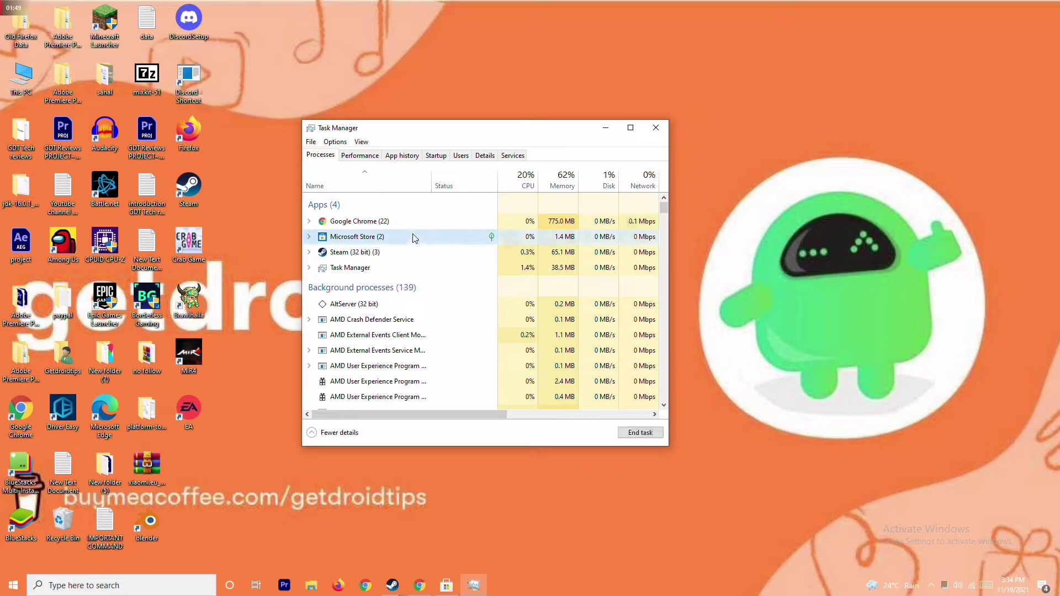
pyautogui.rightClick(451, 240)
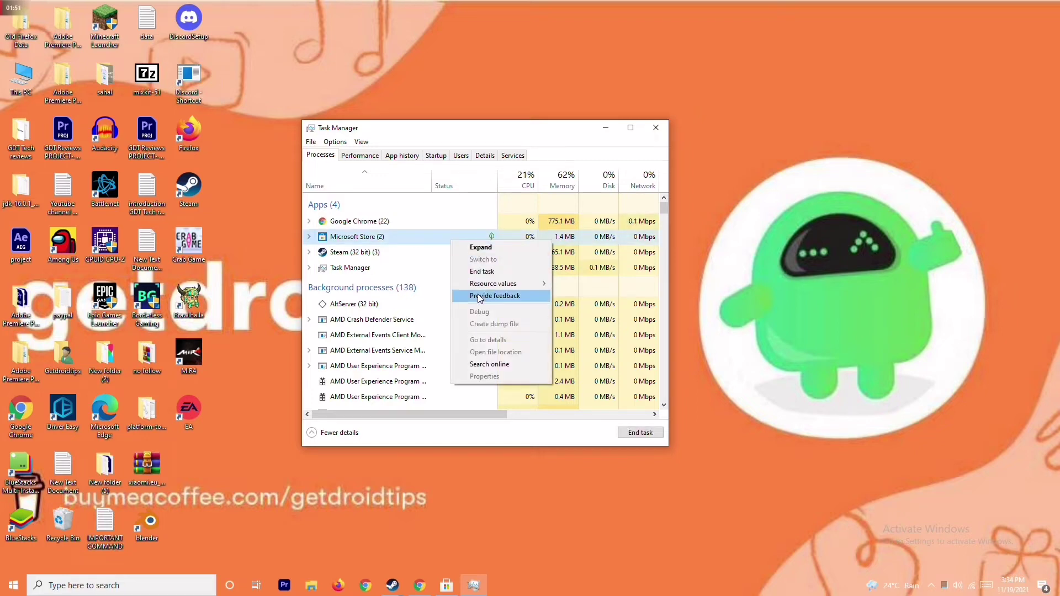
pyautogui.click(489, 273)
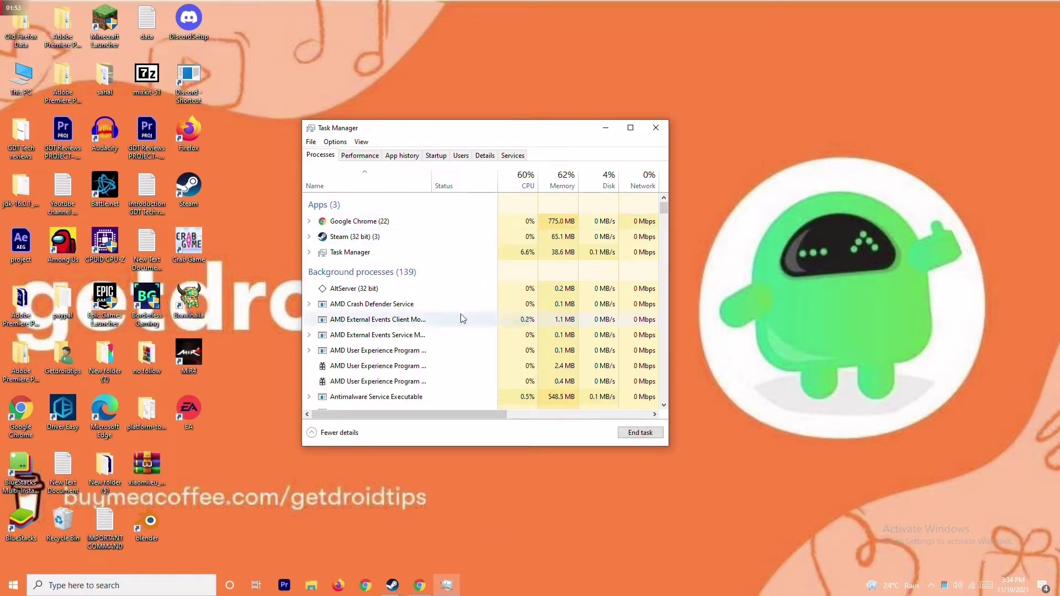
pyautogui.click(661, 130)
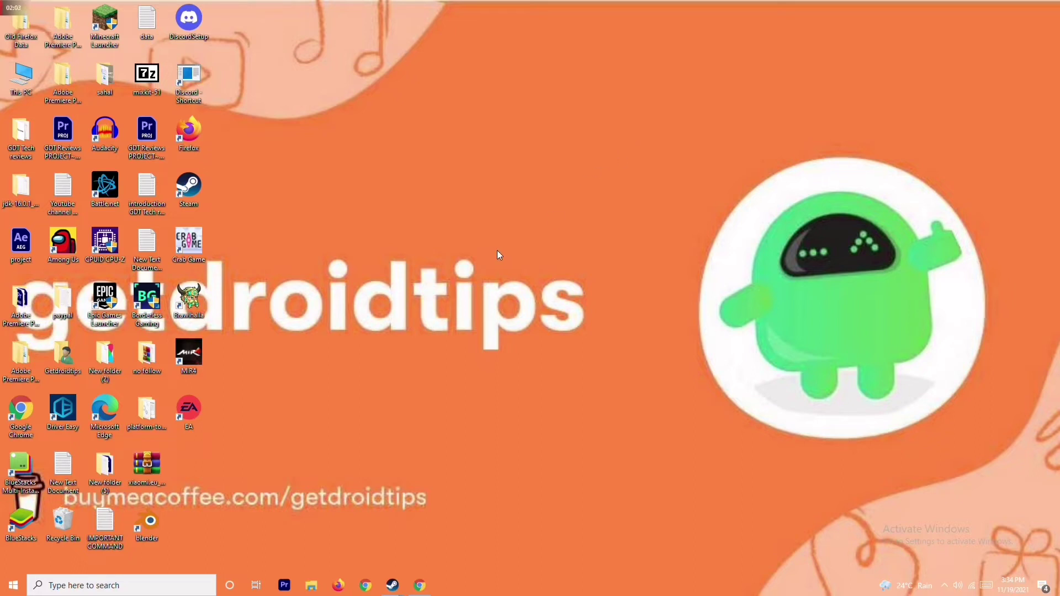
# Step: Open and close the properties of the Crab Game desktop shortcut
pyautogui.rightClick(193, 257)
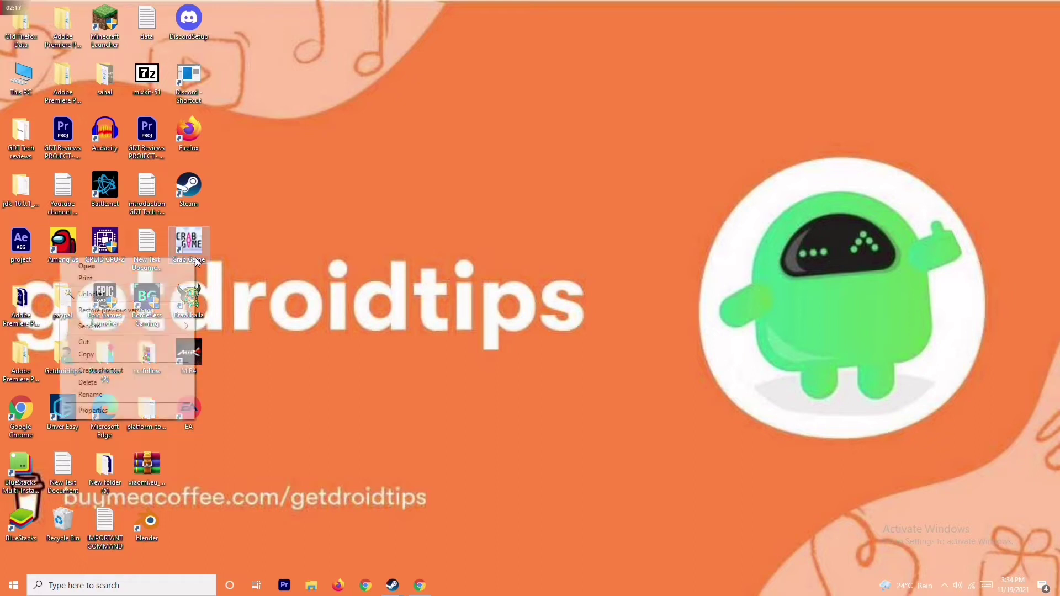
pyautogui.click(257, 245)
pyautogui.rightClick(197, 246)
pyautogui.click(217, 260)
pyautogui.rightClick(187, 256)
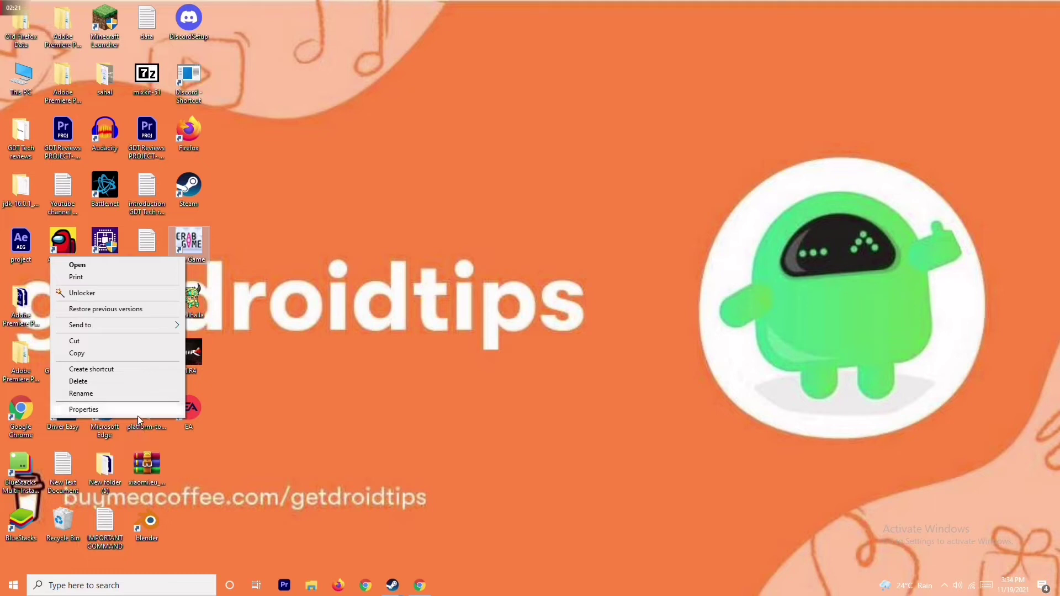
pyautogui.click(138, 411)
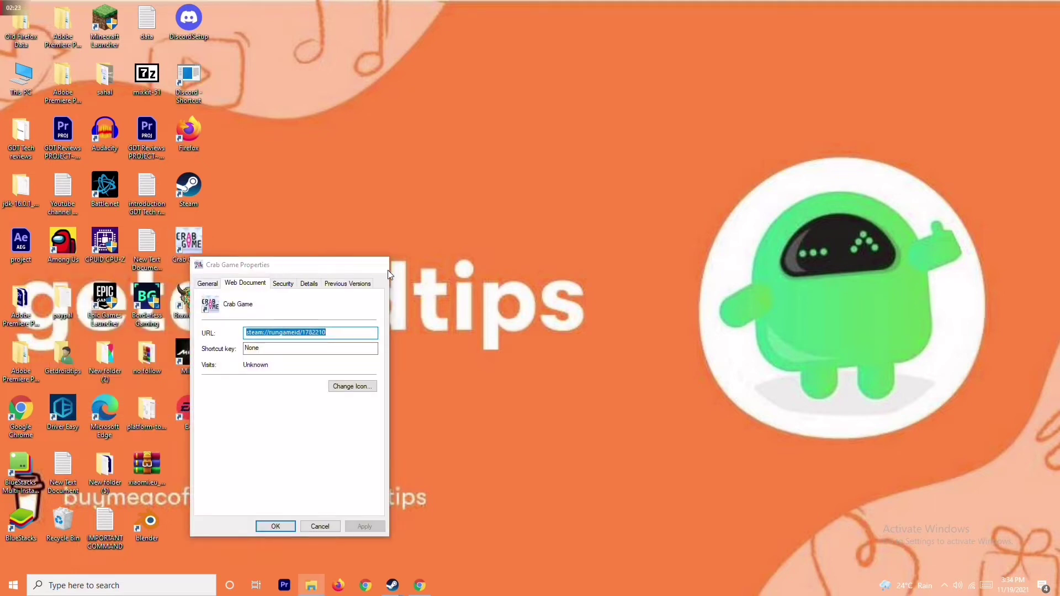
pyautogui.click(387, 269)
# Step: In Steam, open Crab Game's Properties > Local Files and browse to its install folder
pyautogui.moveTo(393, 590)
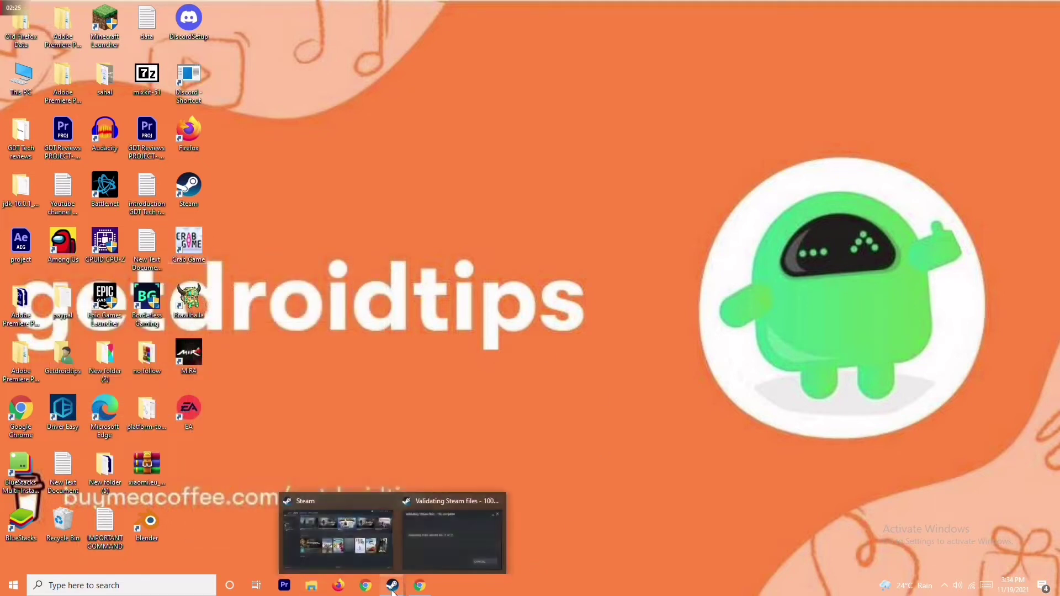
pyautogui.click(367, 526)
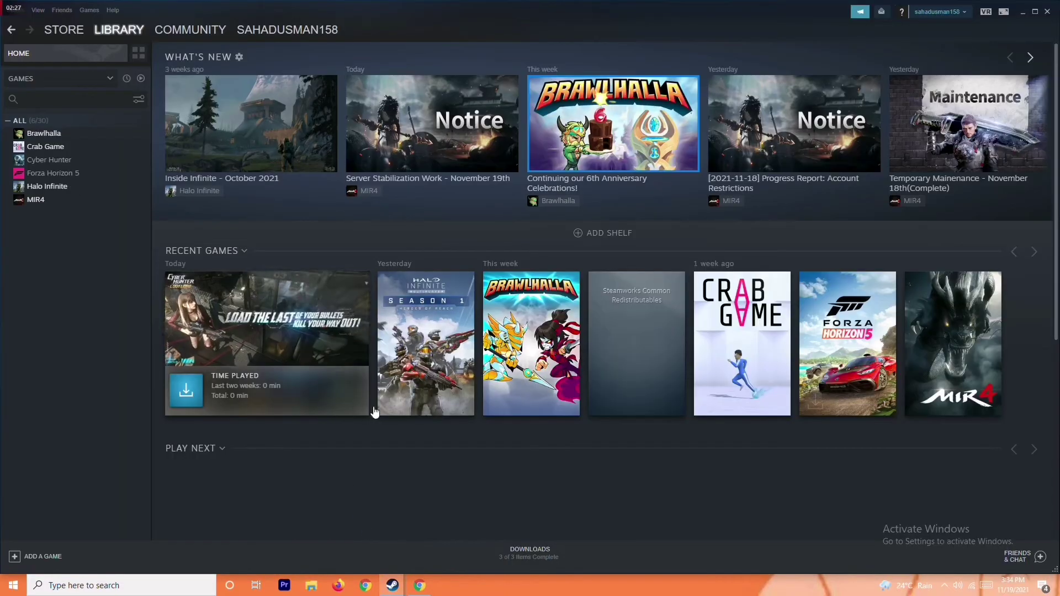
pyautogui.rightClick(102, 146)
pyautogui.click(138, 213)
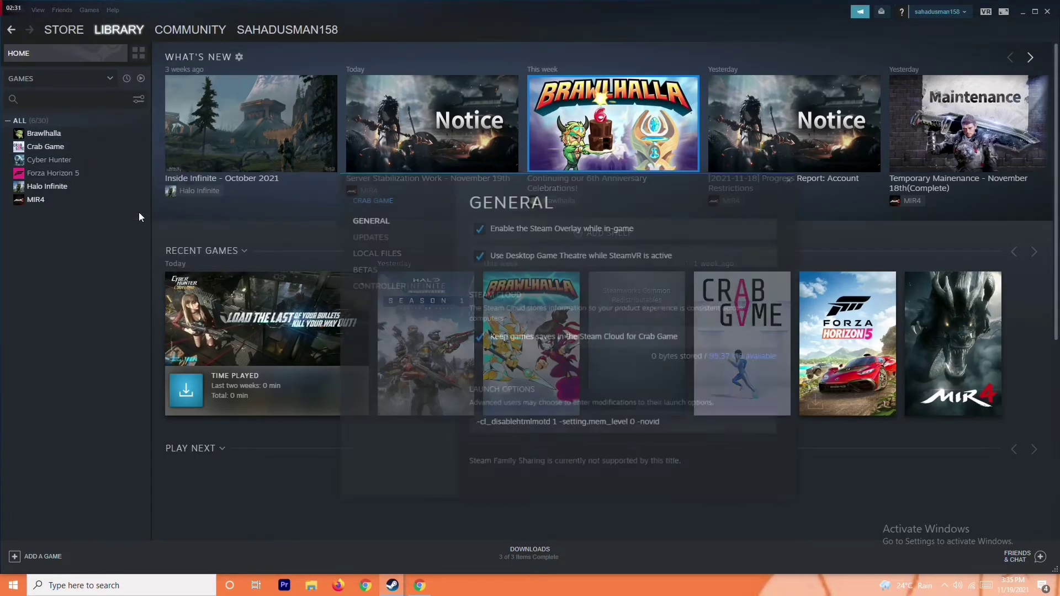
pyautogui.click(399, 252)
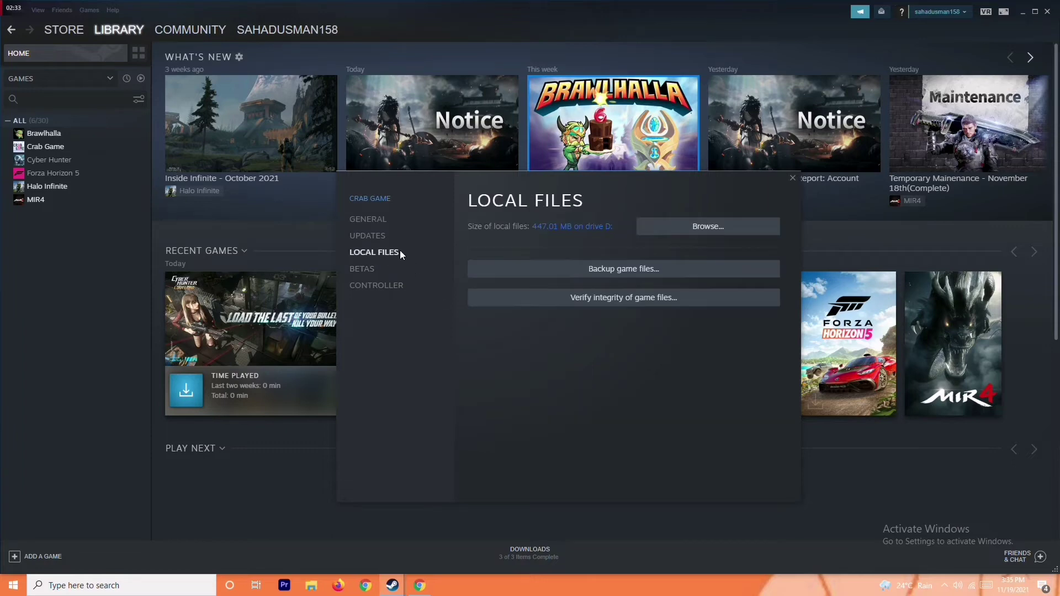
pyautogui.click(706, 228)
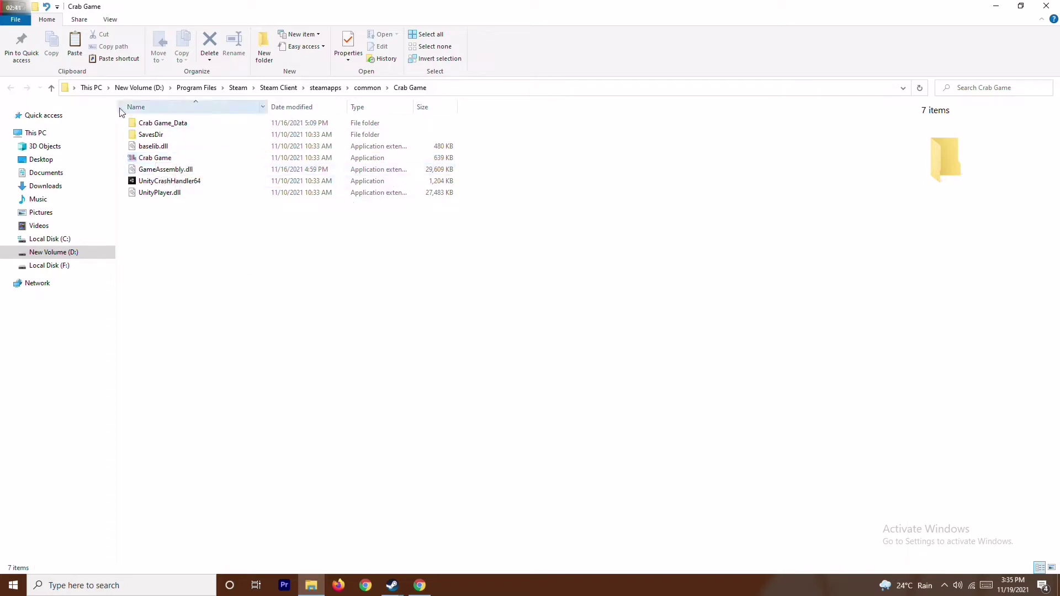
# Step: Run the Crab Game application as administrator, then close its install folder window
pyautogui.rightClick(169, 159)
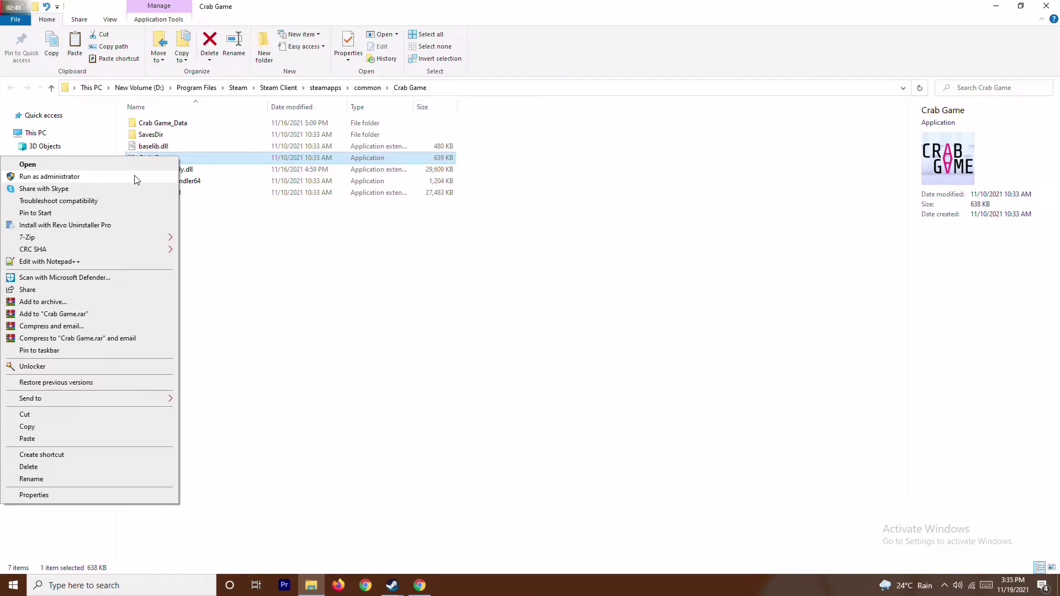
pyautogui.click(346, 266)
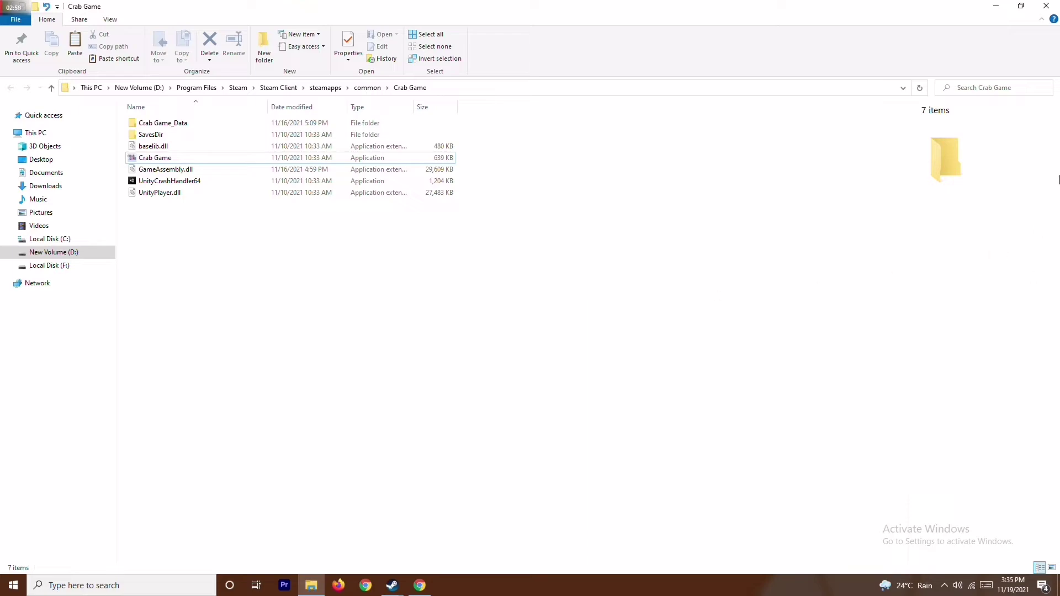
pyautogui.click(1048, 5)
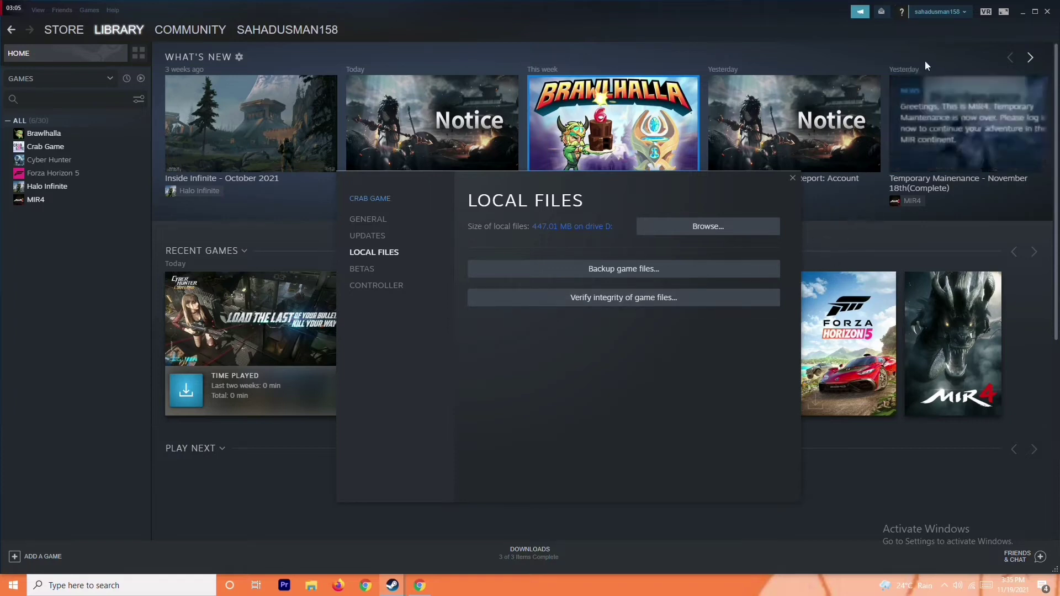
# Step: Minimize Steam, close the Crab Game properties dialog, and open the taskbar search
pyautogui.click(1021, 12)
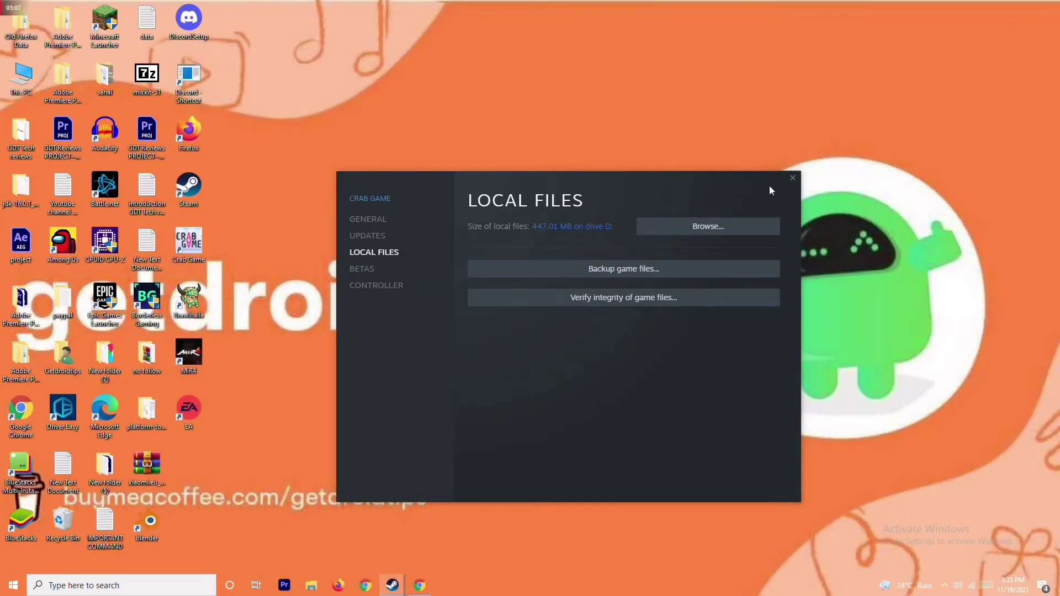
pyautogui.click(792, 179)
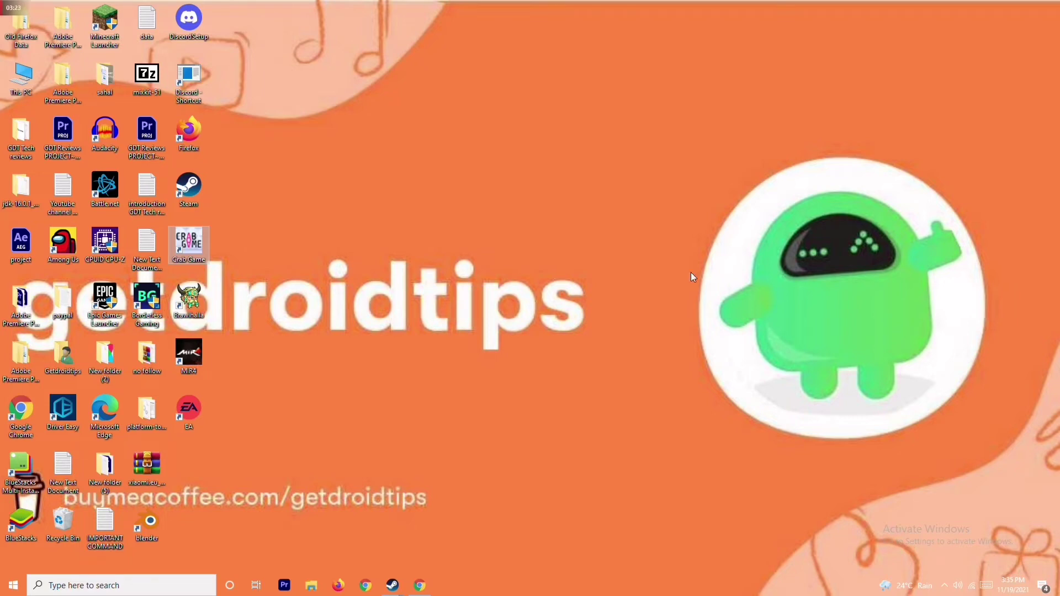
pyautogui.click(103, 589)
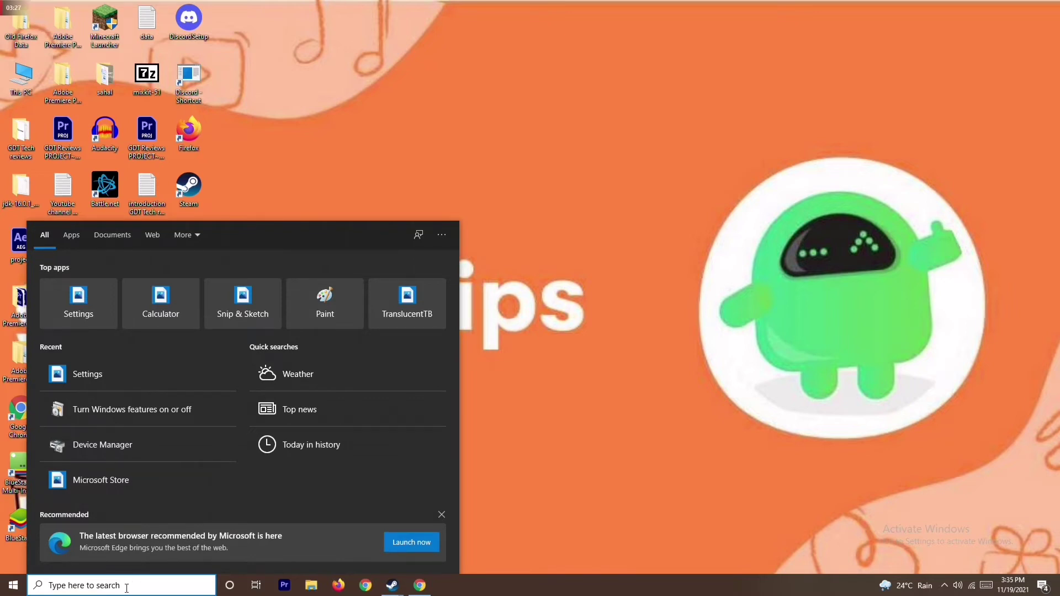
# Step: Search 'windows' and turn Windows Defender Firewall off for private and public networks
pyautogui.write('windows')
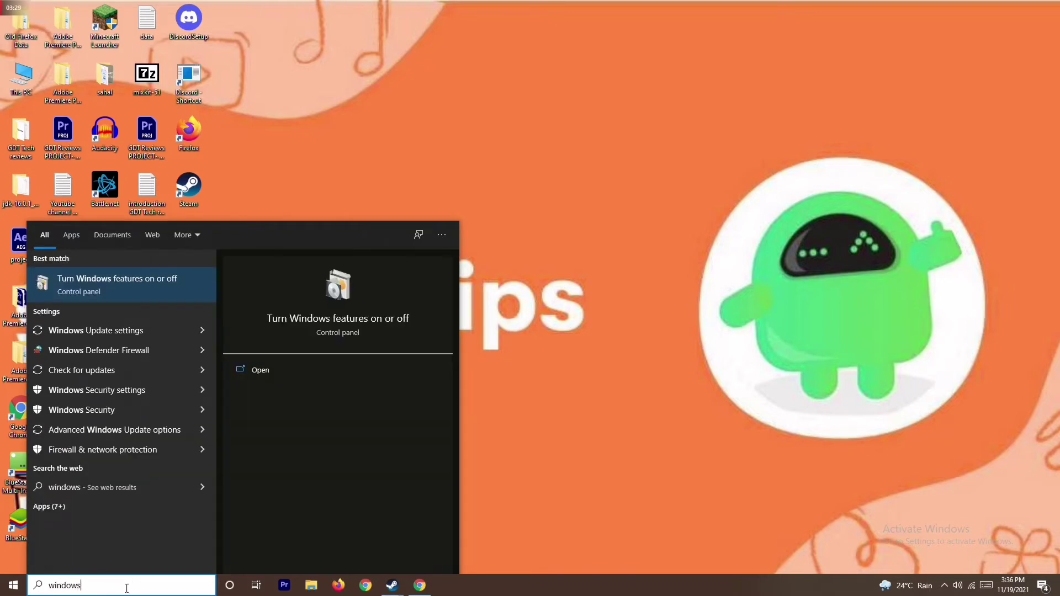
pyautogui.click(151, 350)
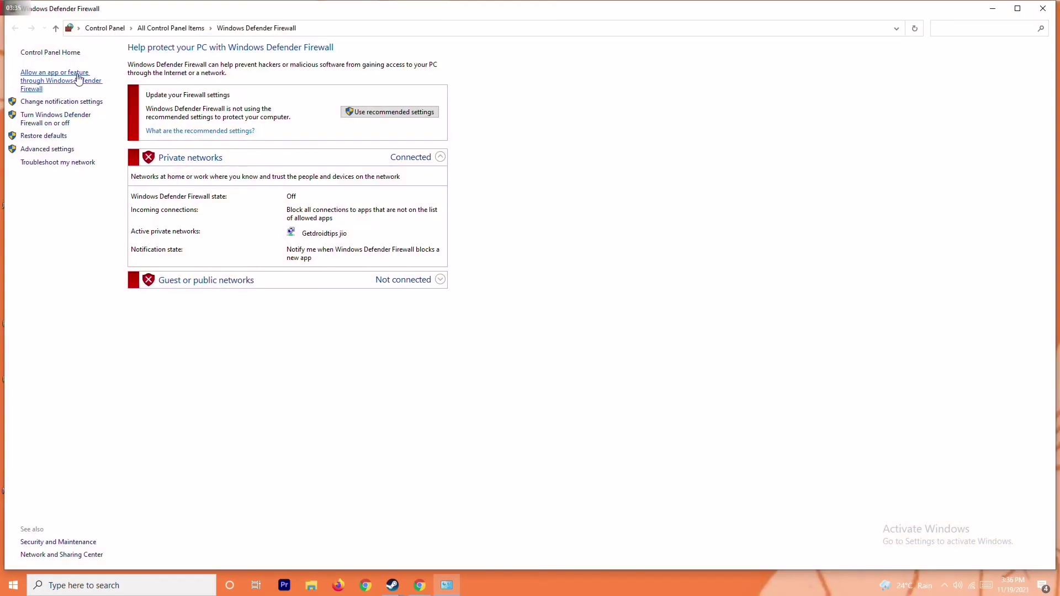
pyautogui.click(60, 118)
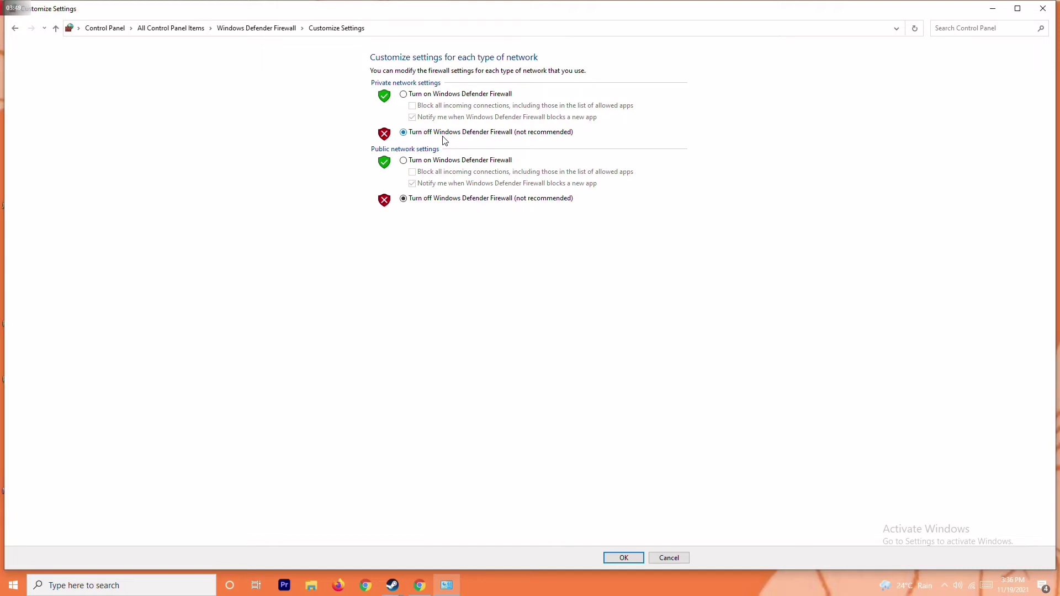
pyautogui.click(422, 94)
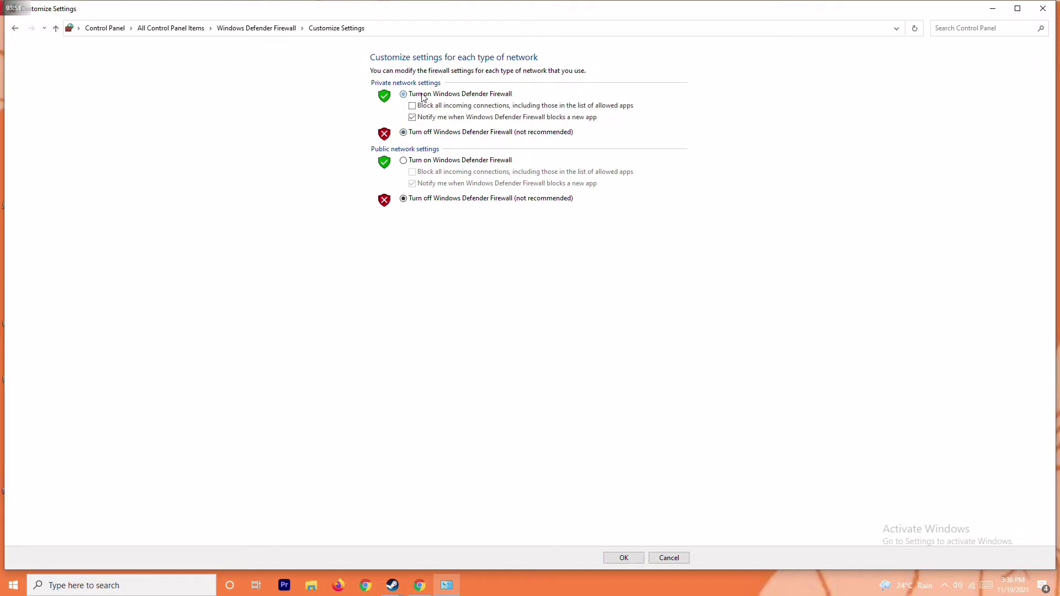
pyautogui.click(432, 134)
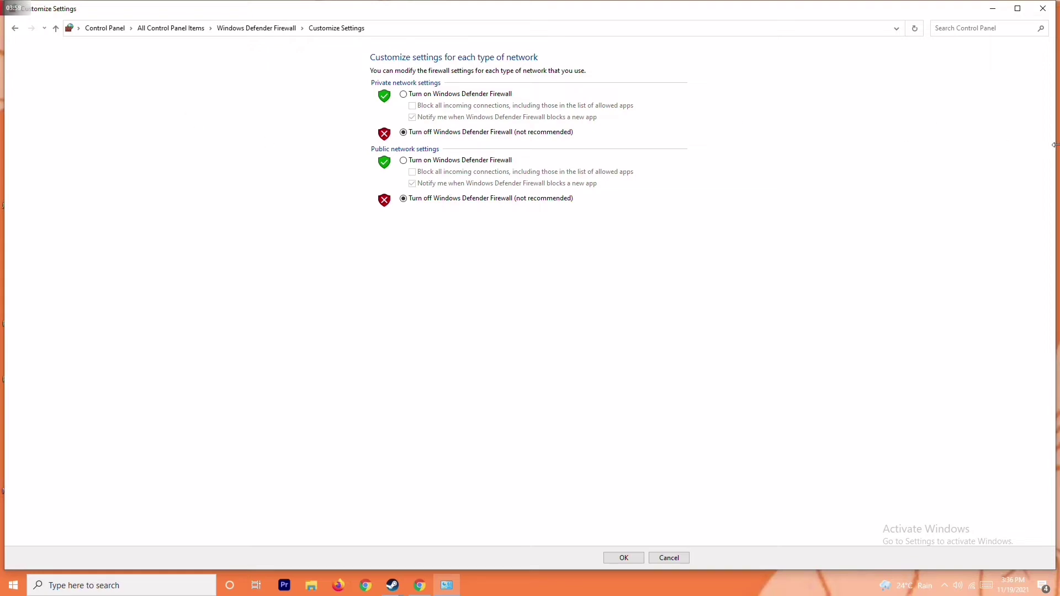
# Step: Close the firewall window, view Start's power options, then open Settings with Win+I
pyautogui.click(1043, 8)
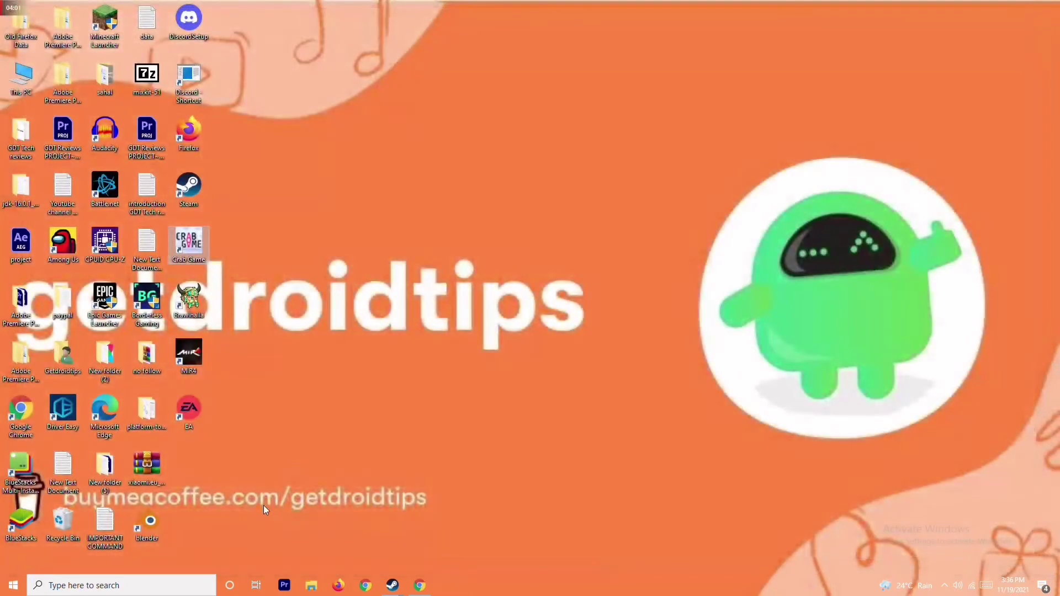
pyautogui.click(13, 585)
pyautogui.click(13, 560)
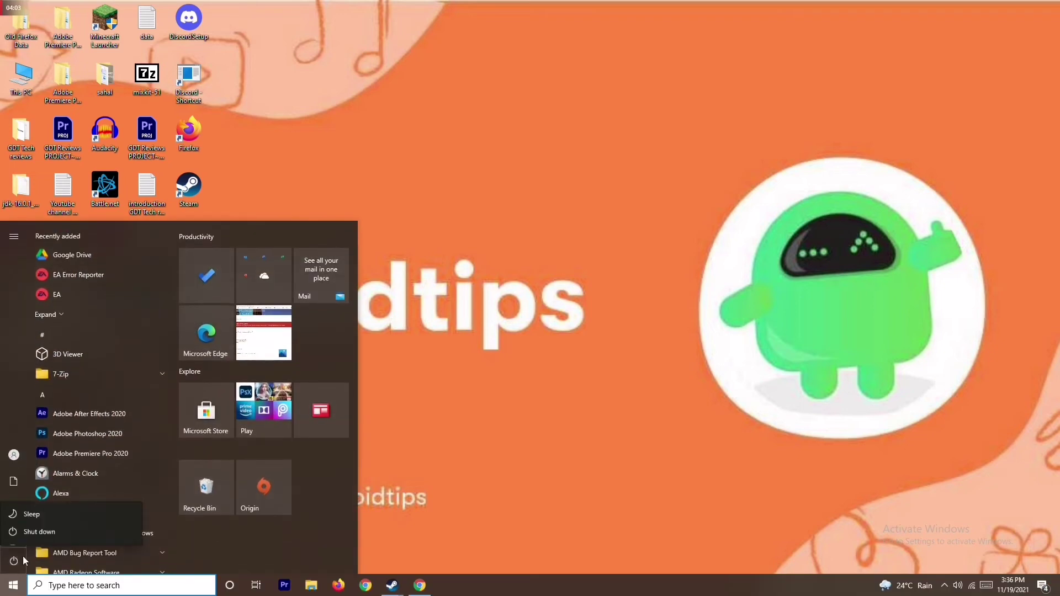
pyautogui.press('Escape')
pyautogui.press('Escape')
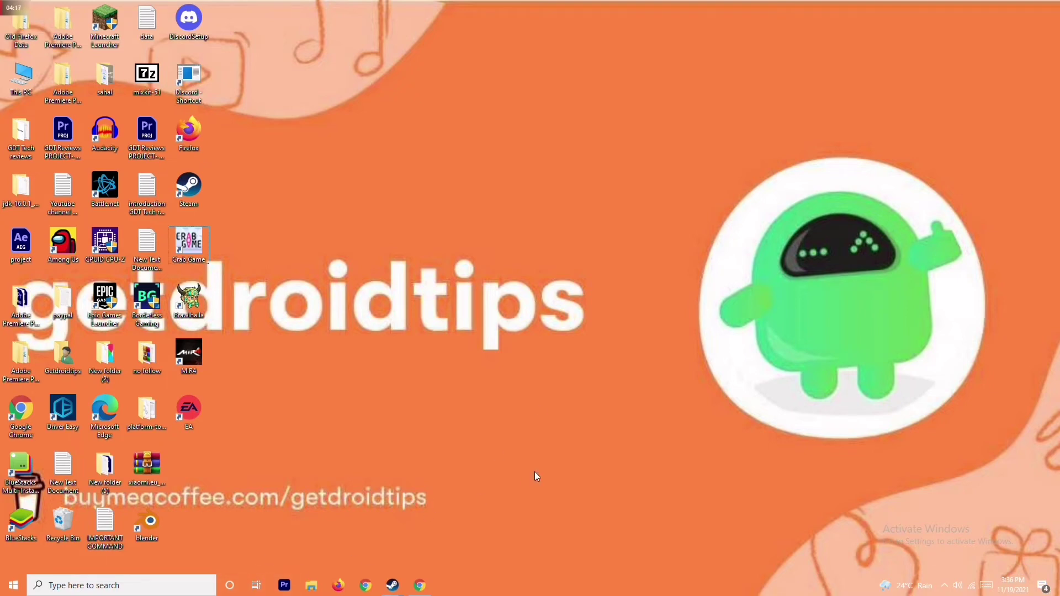
pyautogui.press('super+i')
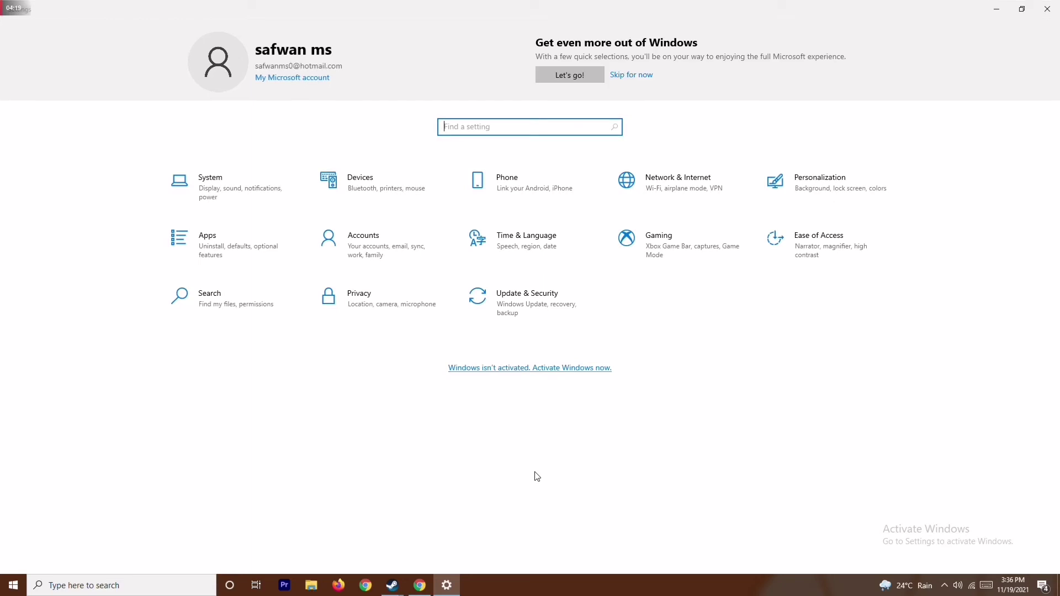
# Step: Switch Microsoft Defender real-time protection off in Virus & threat protection settings, confirming with Yes
pyautogui.click(539, 296)
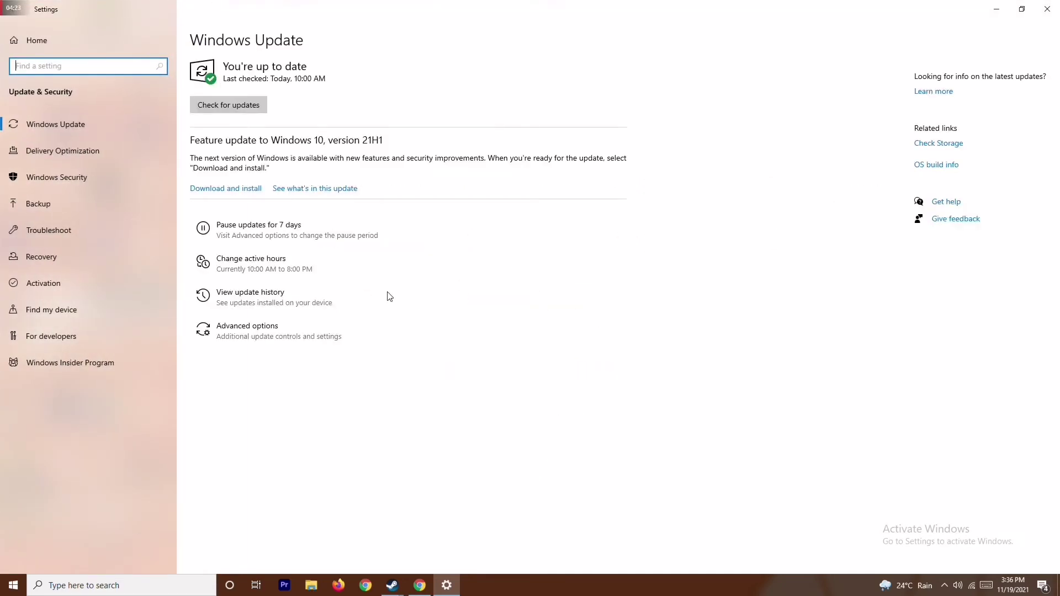
pyautogui.click(69, 179)
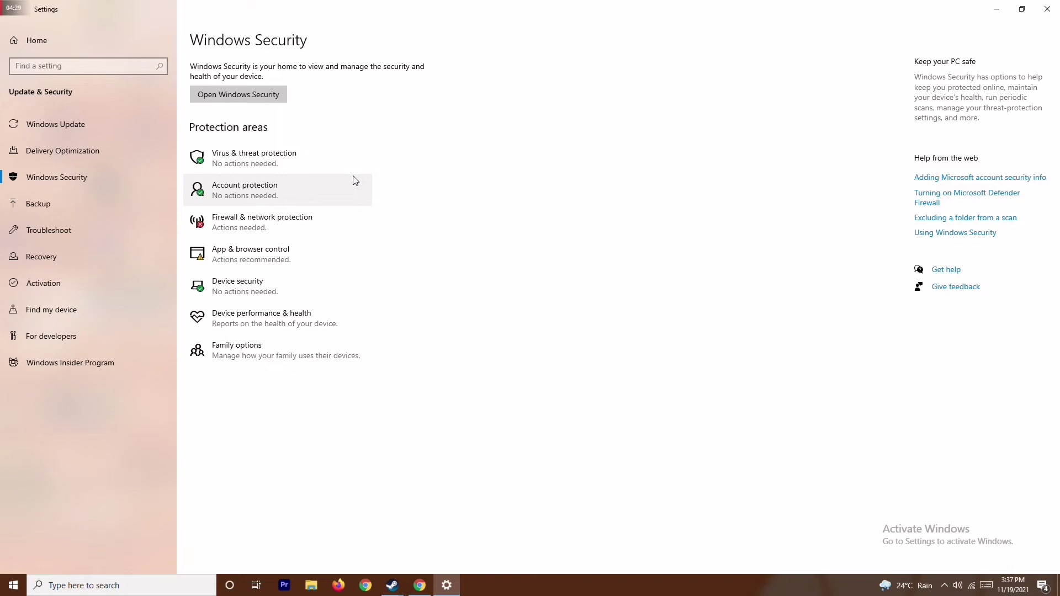
pyautogui.click(319, 157)
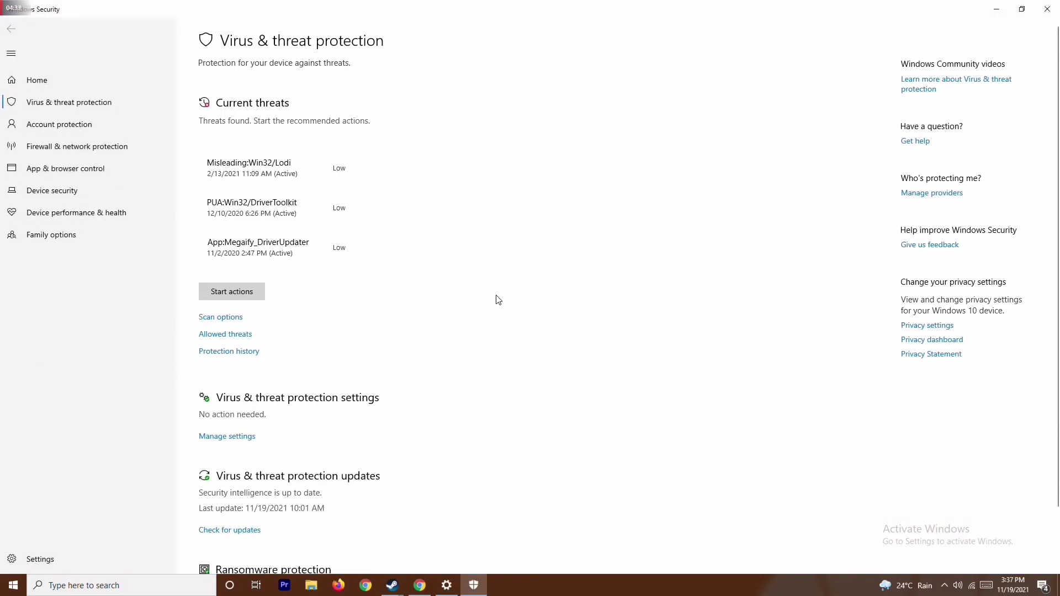
pyautogui.scroll(-3, 498, 300)
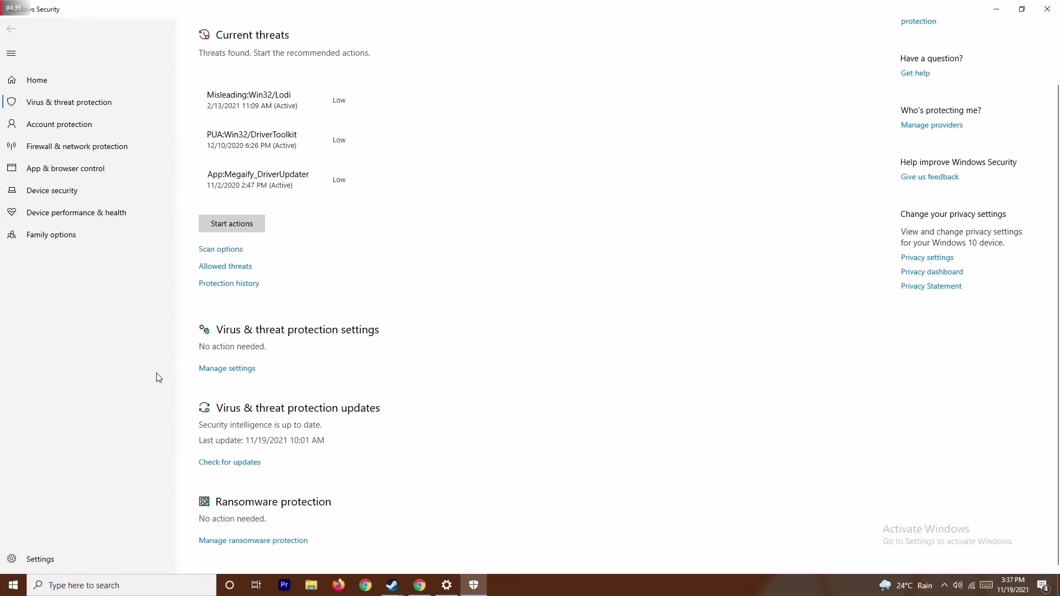
pyautogui.click(237, 374)
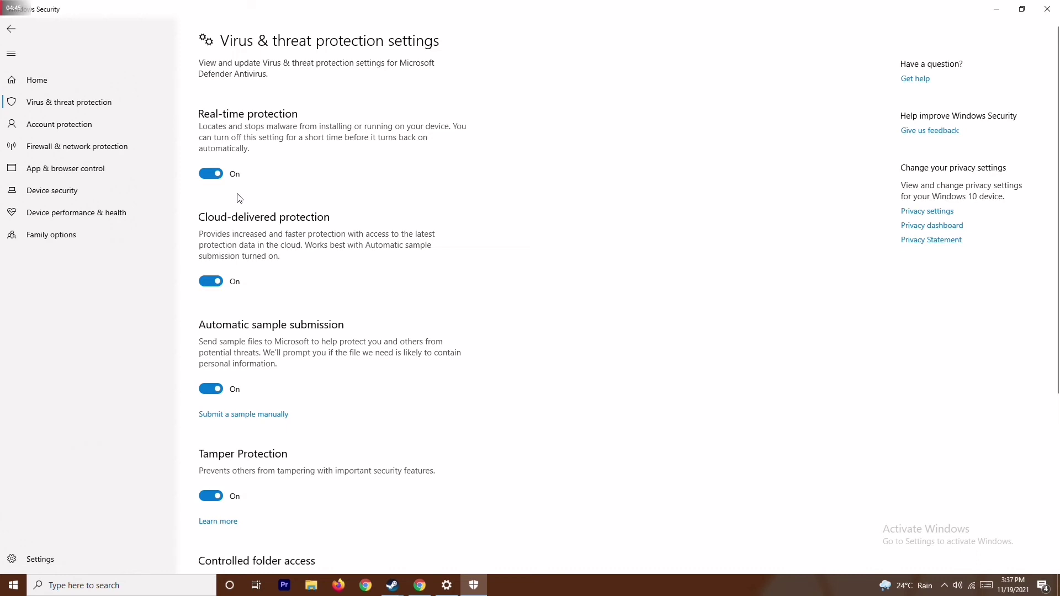
pyautogui.click(214, 174)
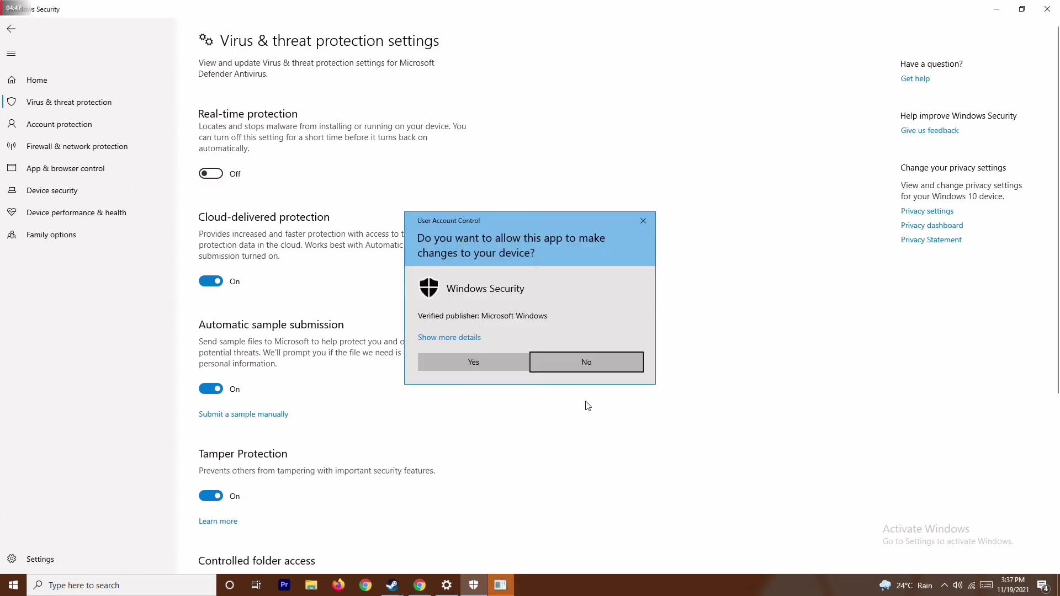
pyautogui.click(493, 361)
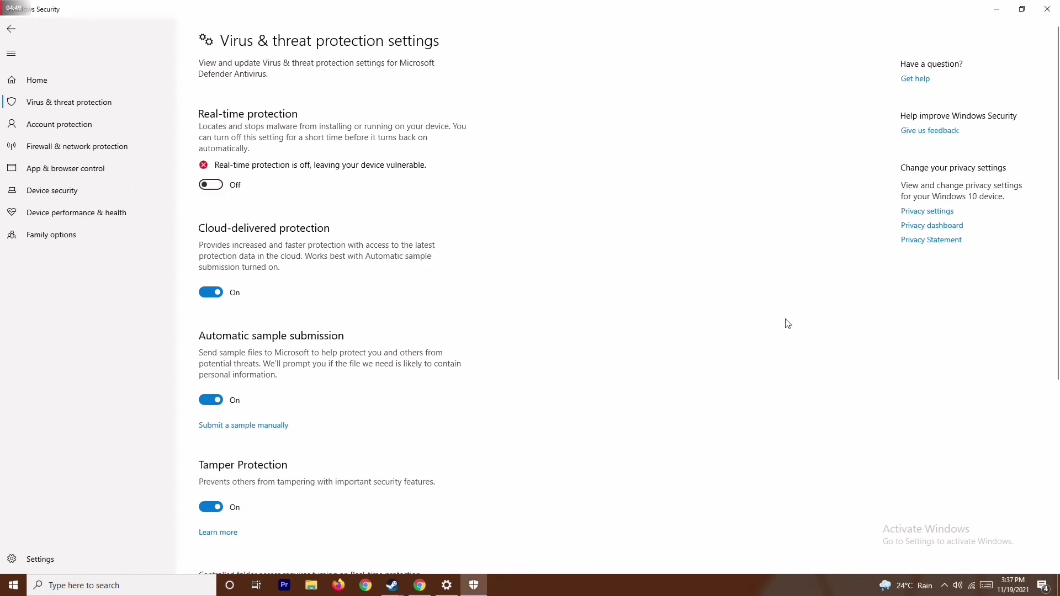
pyautogui.click(1047, 9)
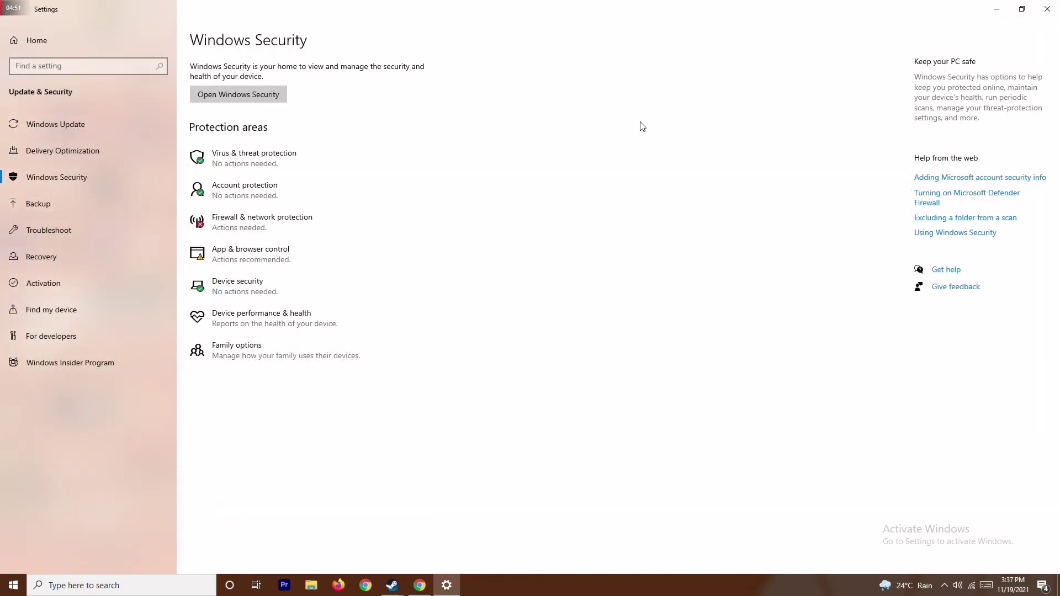